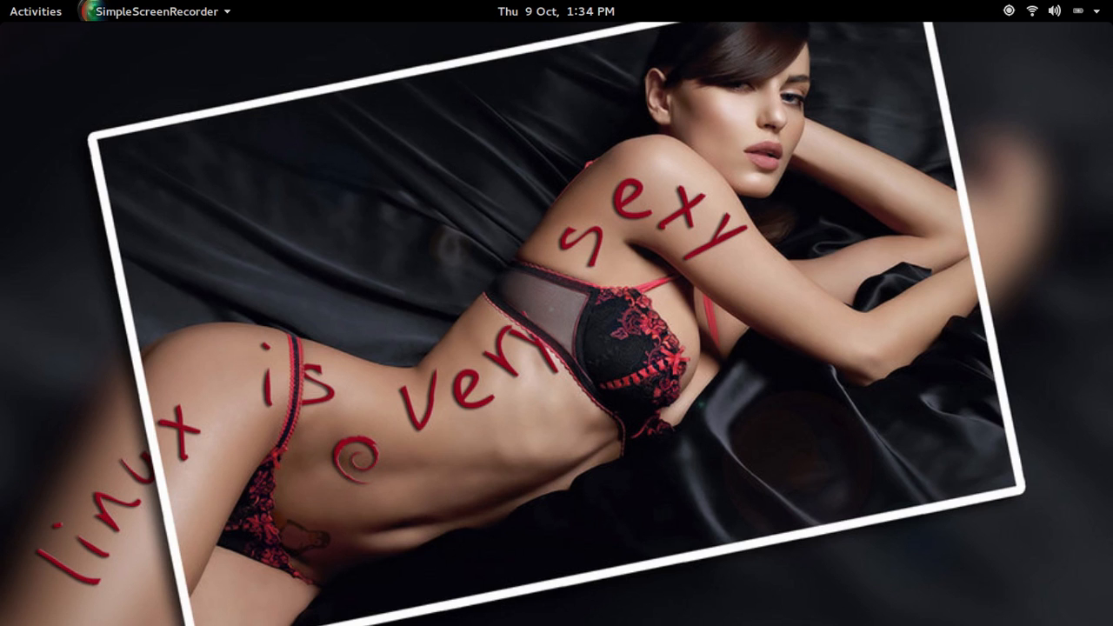
# Open the GNOME Activities overview to show the Chrome new-tab window
pyautogui.press('super')
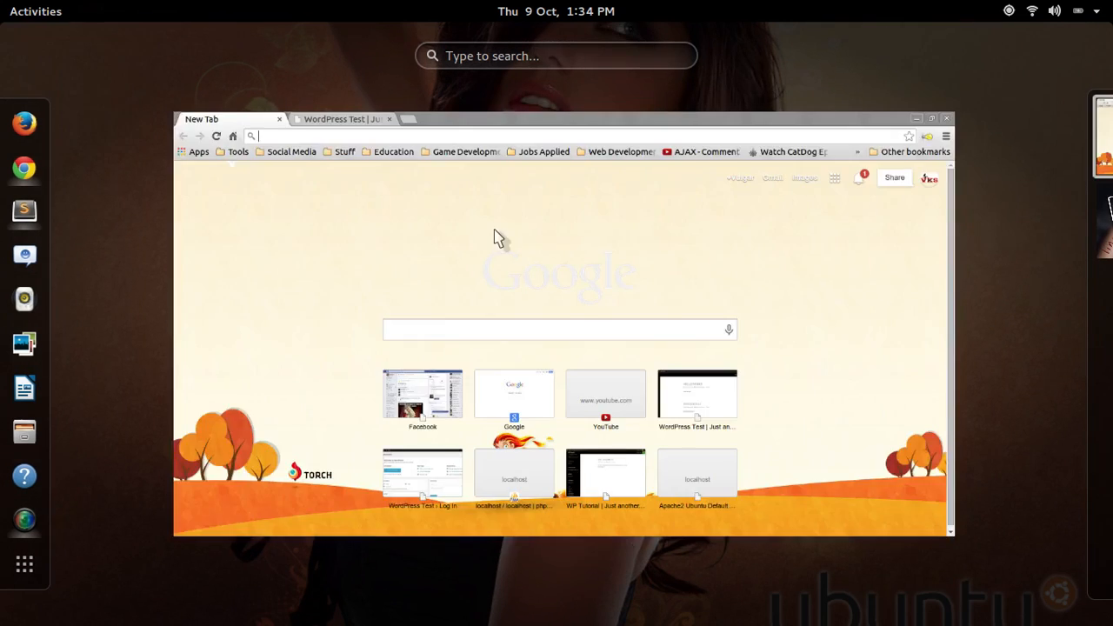
# Google 'keepass' in Chrome and open the KeePass Password Safe website
pyautogui.click(492, 236)
pyautogui.click(211, 57)
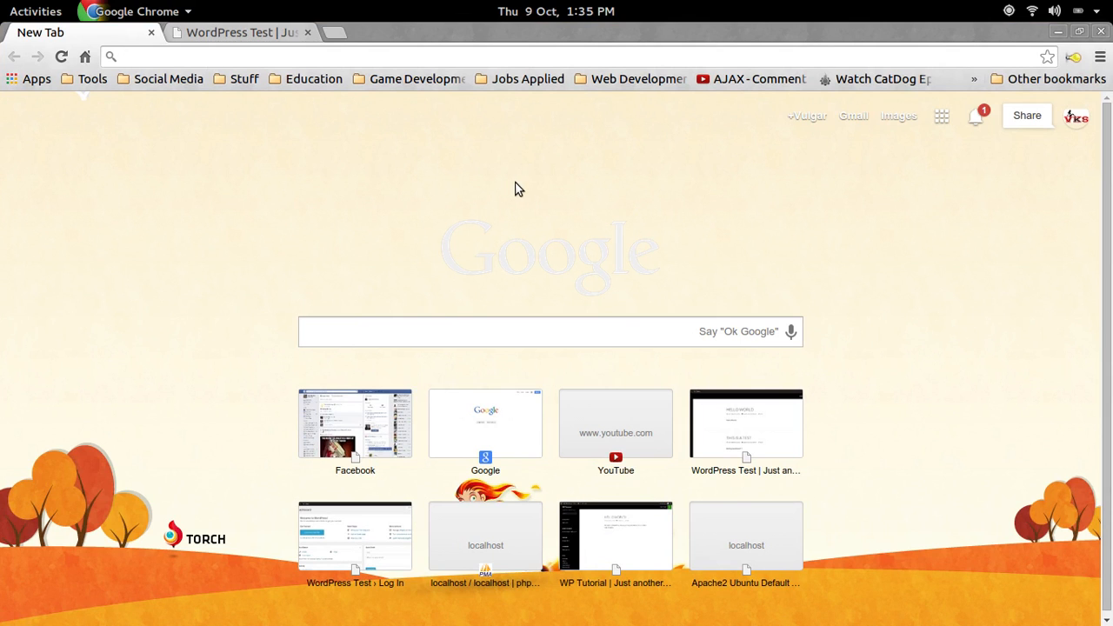
pyautogui.write('keepass')
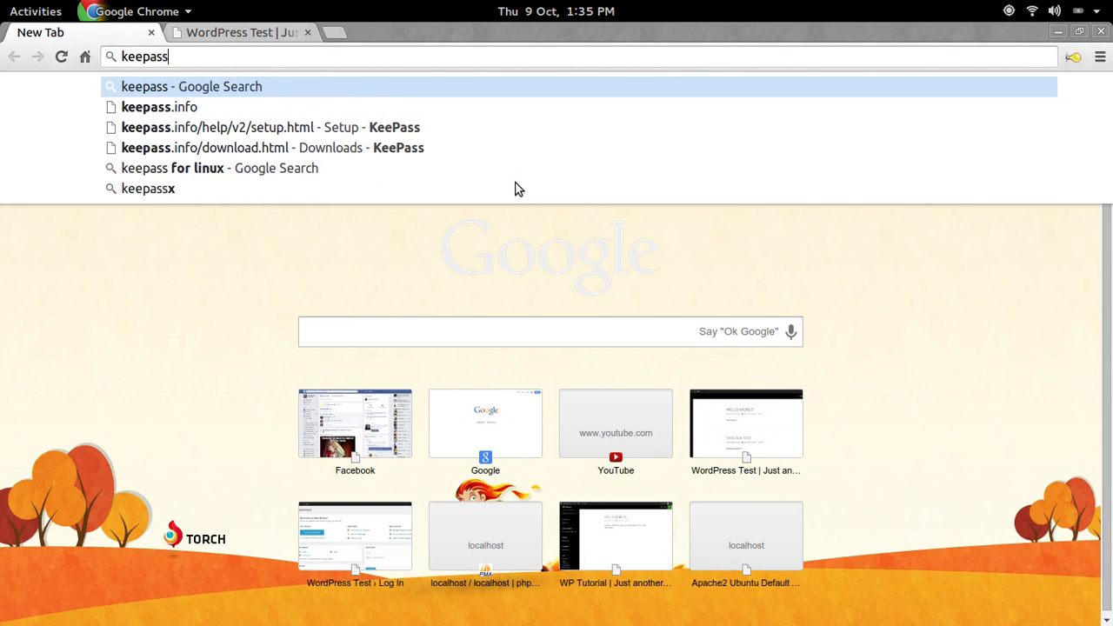
pyautogui.press('Return')
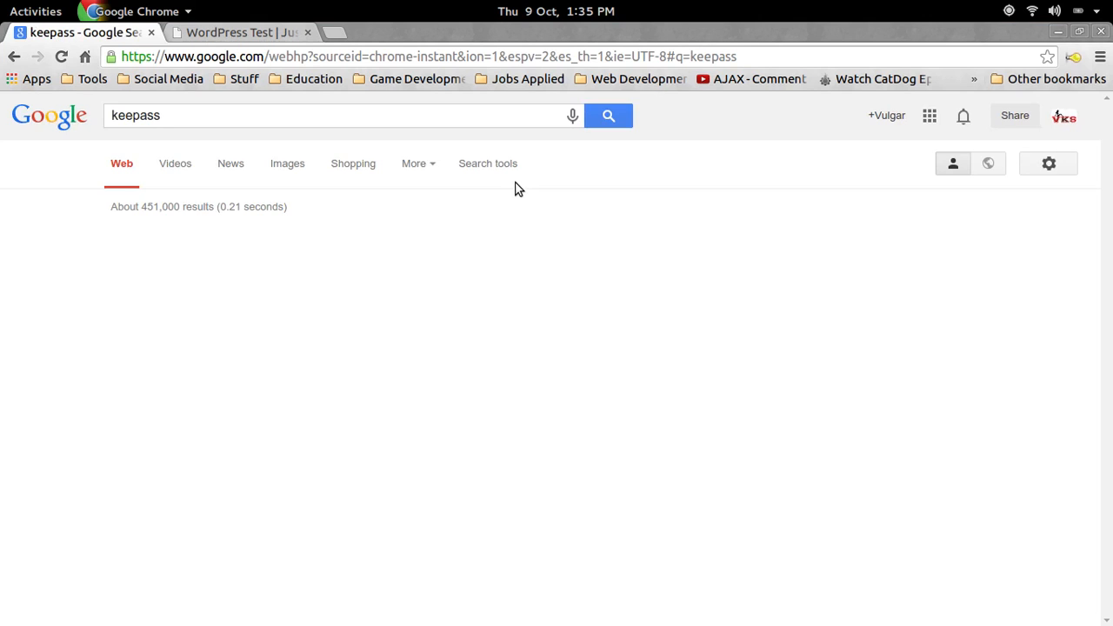
pyautogui.click(235, 251)
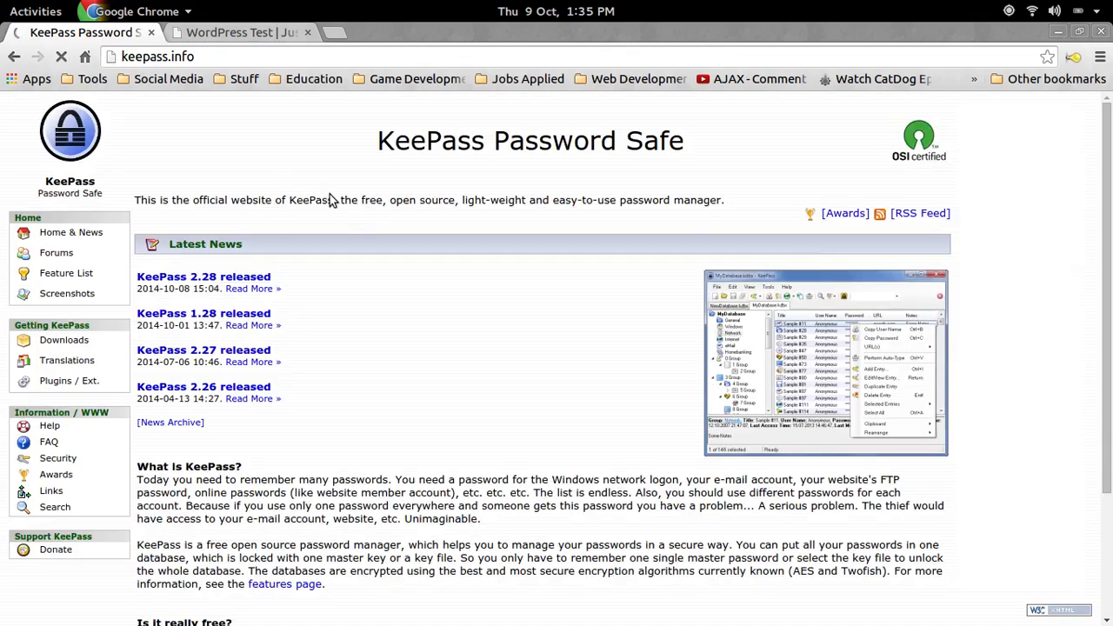
# Scroll through the keepass.info homepage, then bring up a new terminal window
pyautogui.scroll(-3, 360, 144)
pyautogui.scroll(3, 501, 230)
pyautogui.scroll(-2, 427, 241)
pyautogui.scroll(2, 417, 241)
pyautogui.scroll(-3, 412, 239)
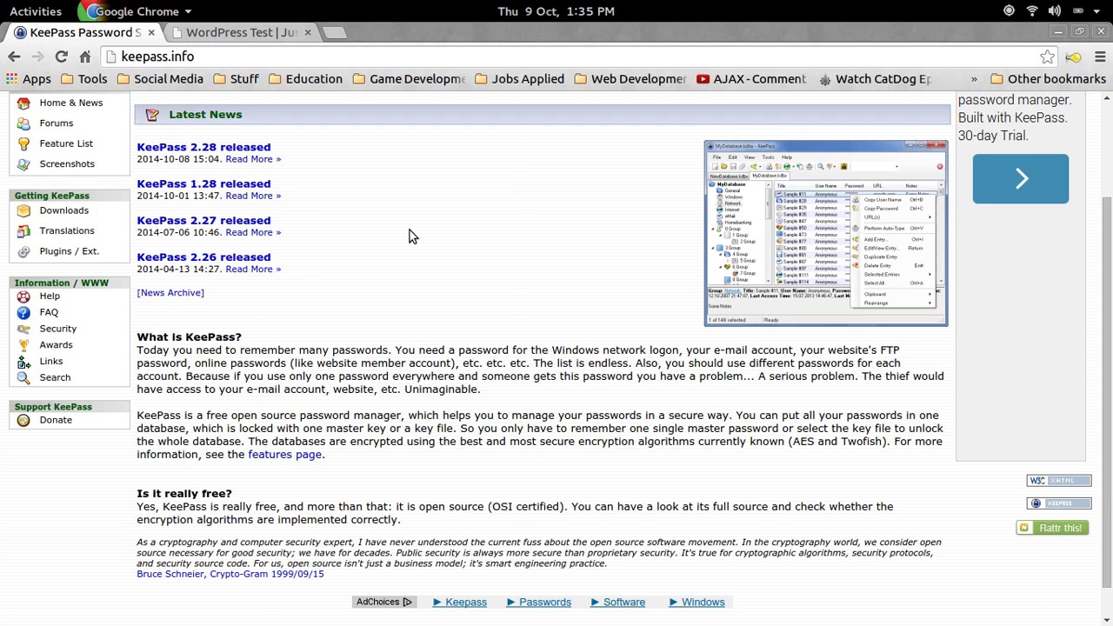
pyautogui.hotkey('ctrl', 'alt', 't')
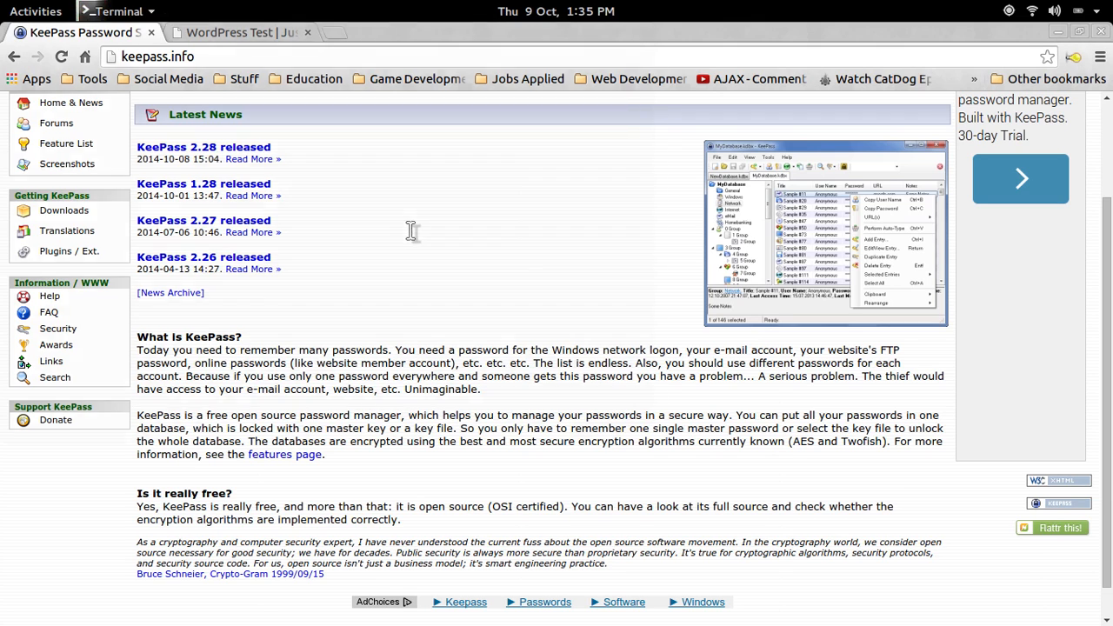
# Start a root shell with sudo -s and clear the terminal screen
pyautogui.write('sud')
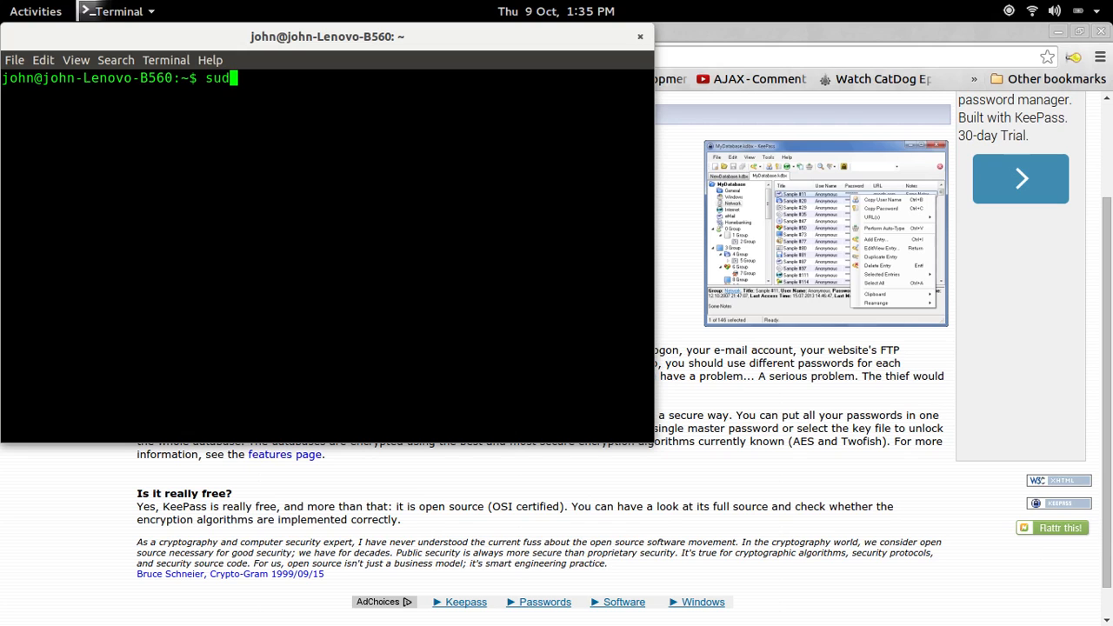
pyautogui.write('o -s')
pyautogui.press('Return')
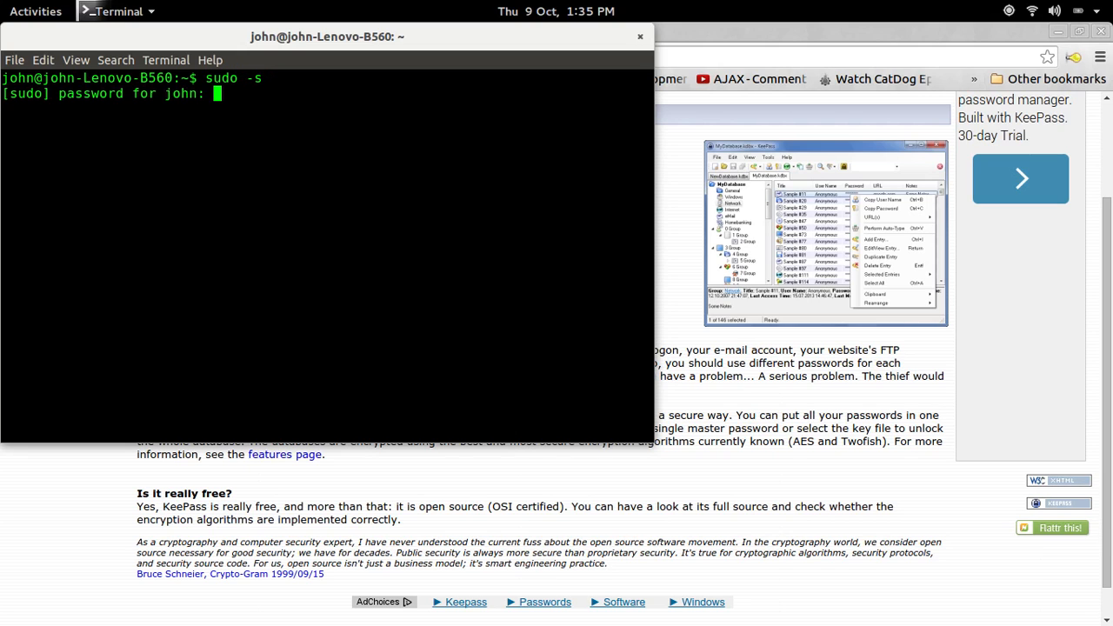
pyautogui.press('Return')
pyautogui.write('clear')
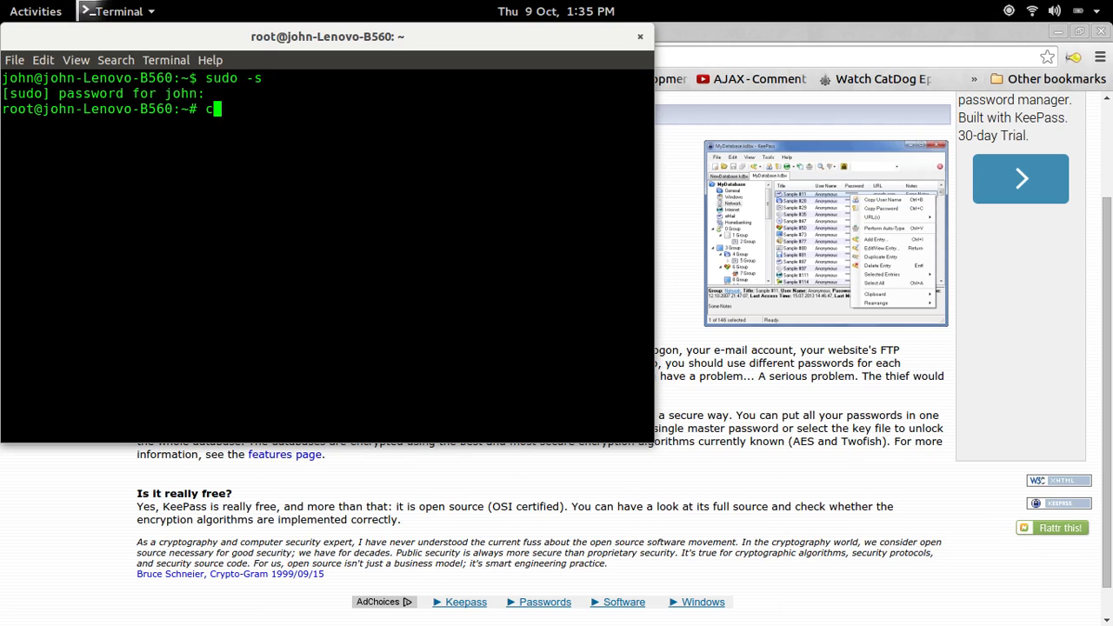
pyautogui.press('Return')
# Refresh package lists with apt-get update and enter 'apt-get install keepass2'
pyautogui.write('apt-')
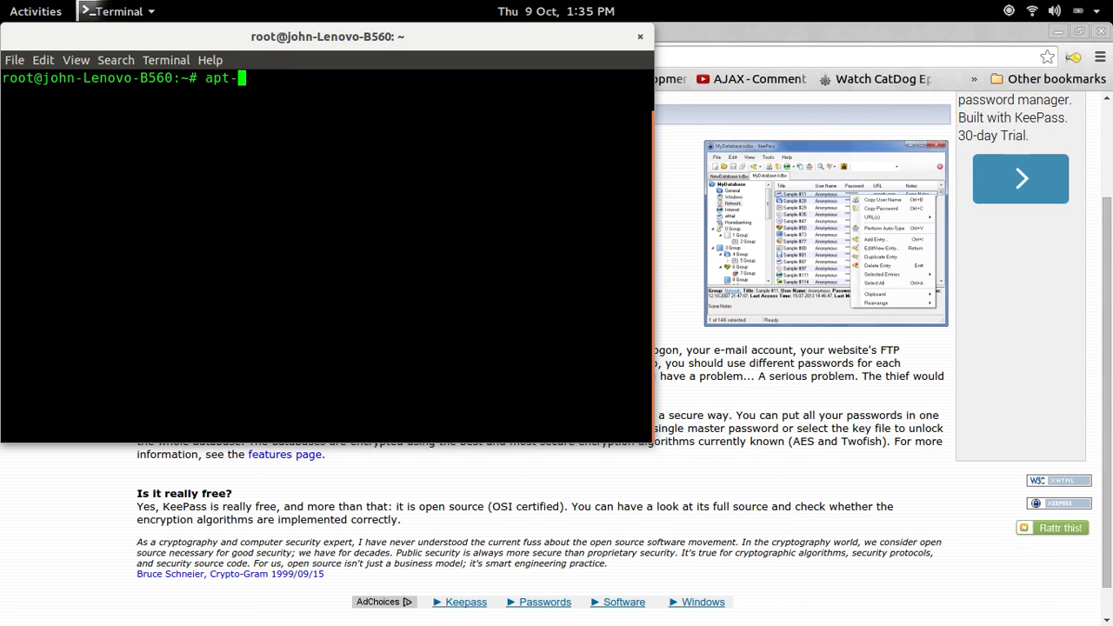
pyautogui.write('get update')
pyautogui.press('Return')
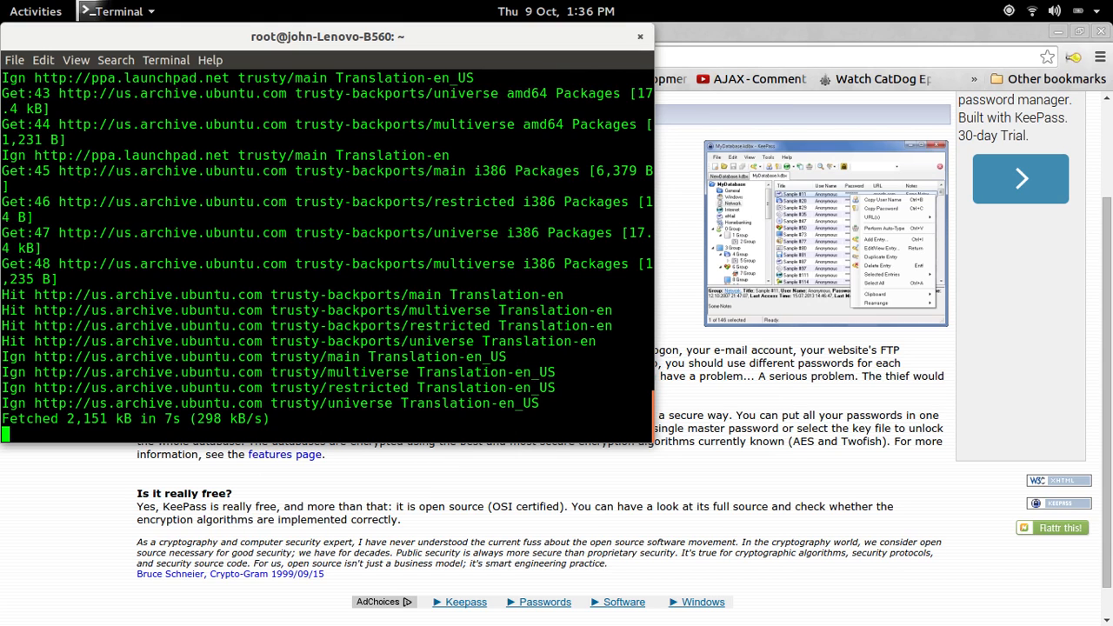
pyautogui.click(263, 319)
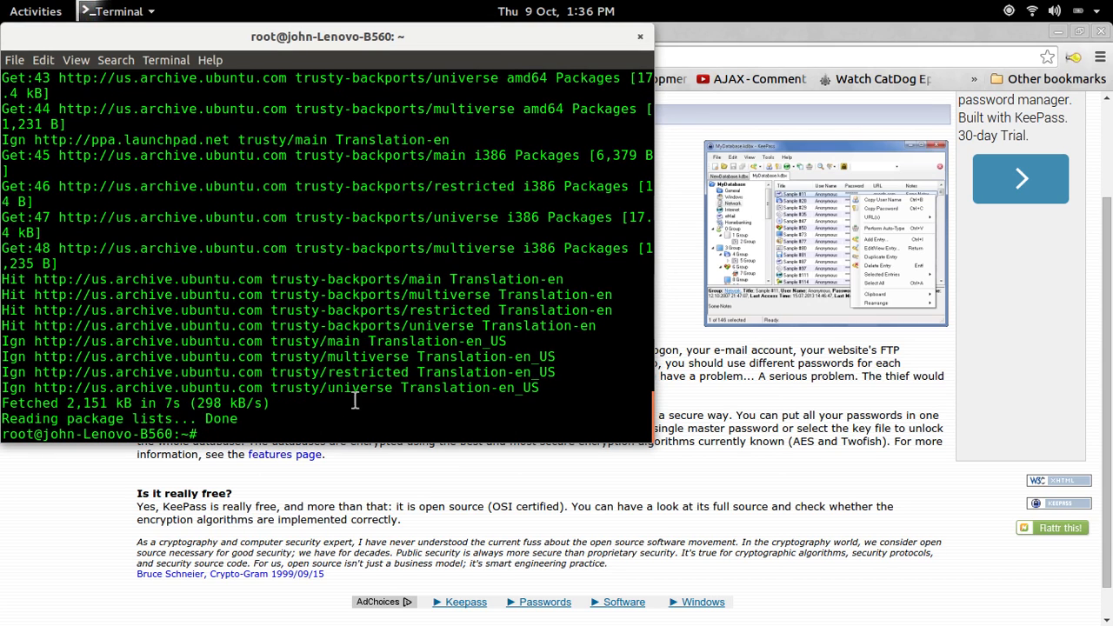
pyautogui.write('apt-get install keepass2')
# Install keepass2 with apt-get, confirming with Y, and move the terminal window aside
pyautogui.press('Return')
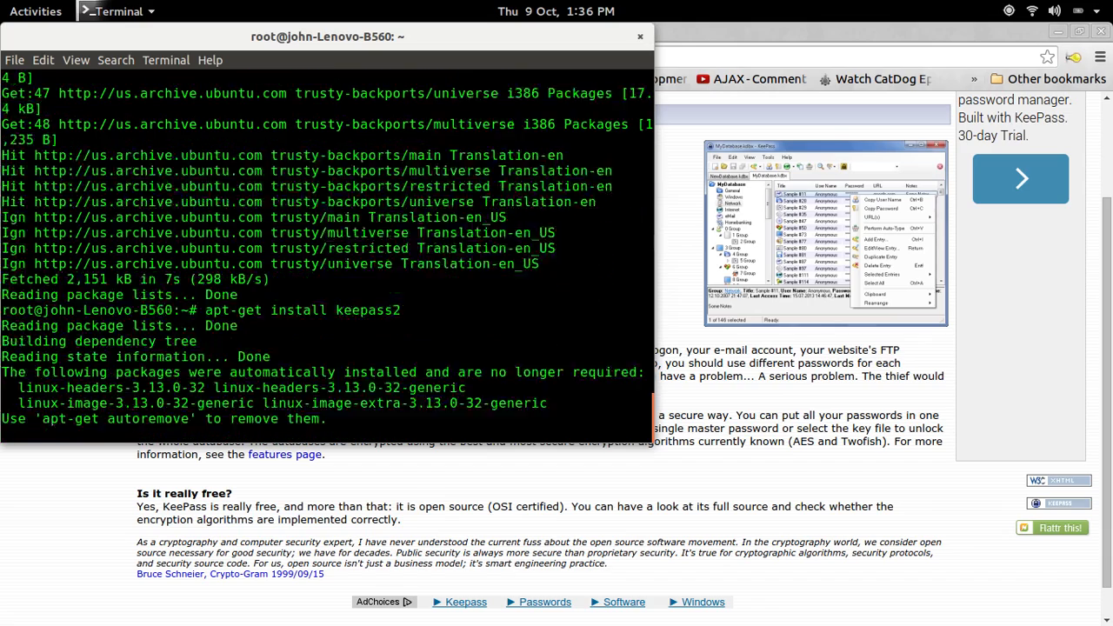
pyautogui.write('Y')
pyautogui.press('Return')
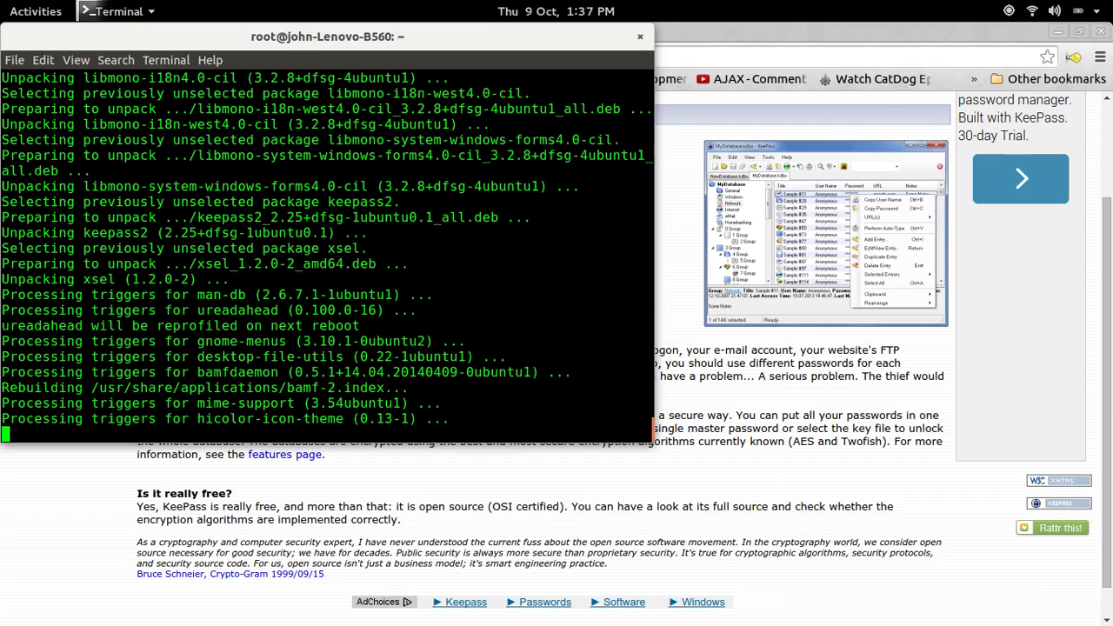
pyautogui.moveTo(341, 36); pyautogui.dragTo(615, 140)
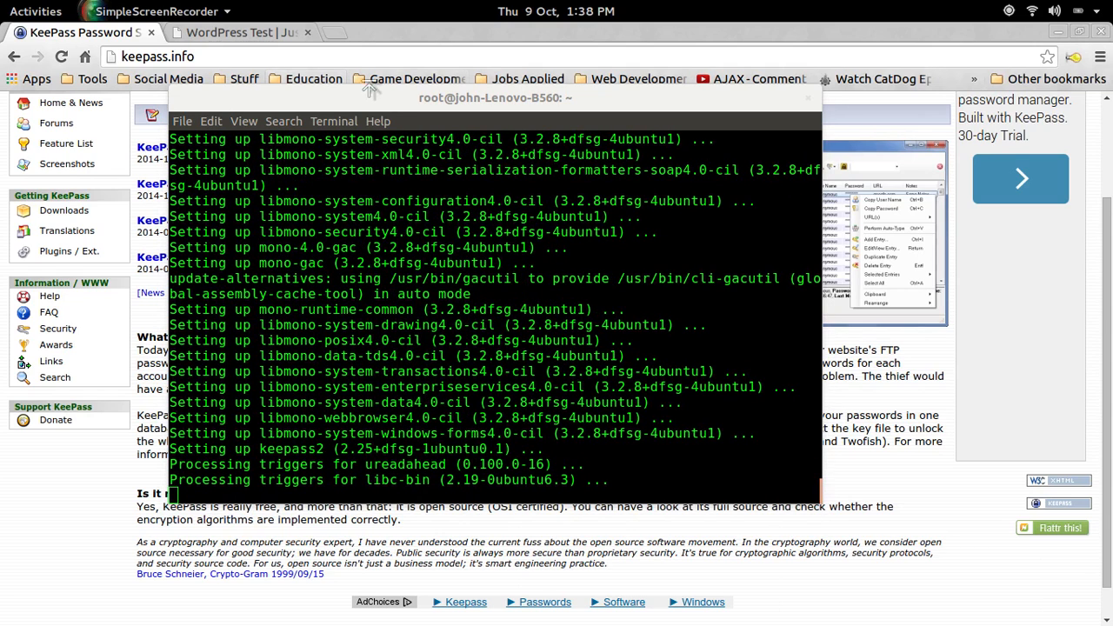
# Search Activities for 'kee' and launch the KeePass2 application
pyautogui.press('super')
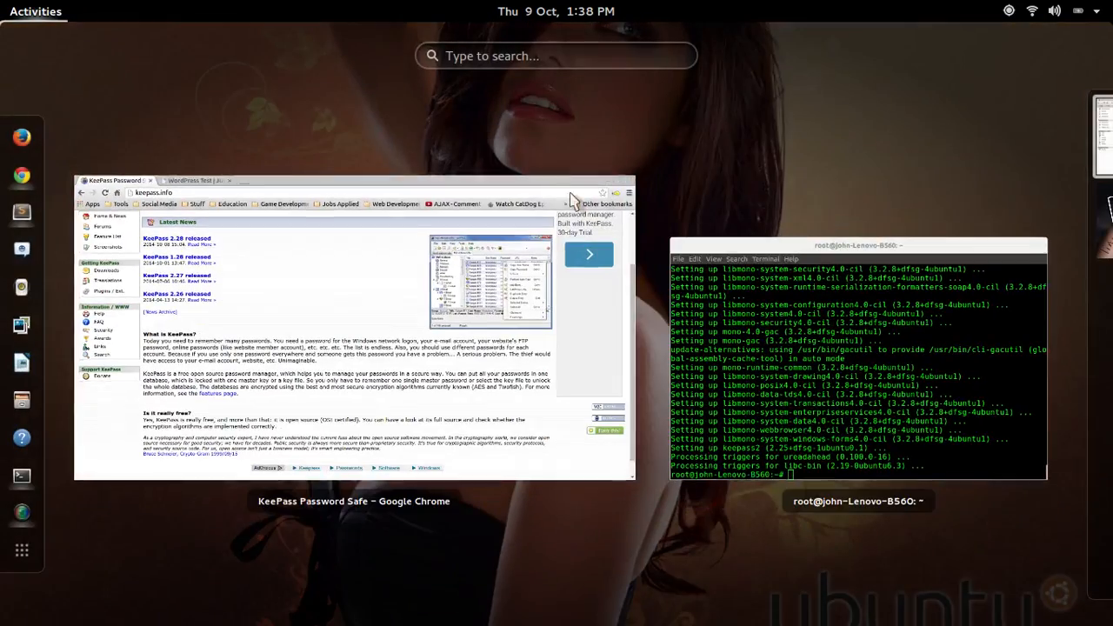
pyautogui.click(810, 350)
pyautogui.press('super')
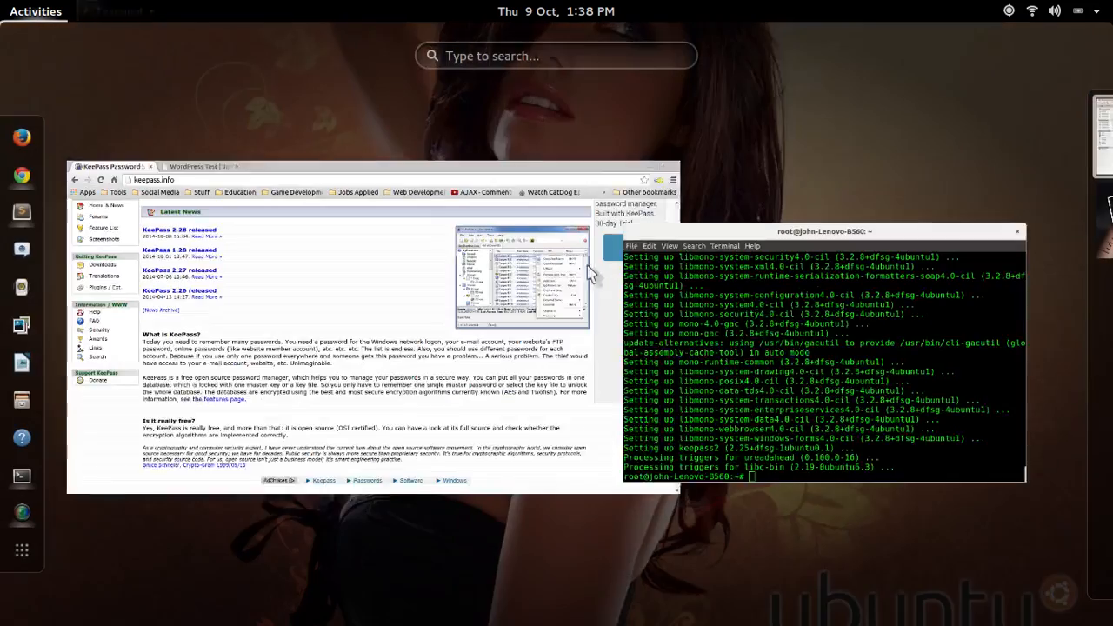
pyautogui.write('k')
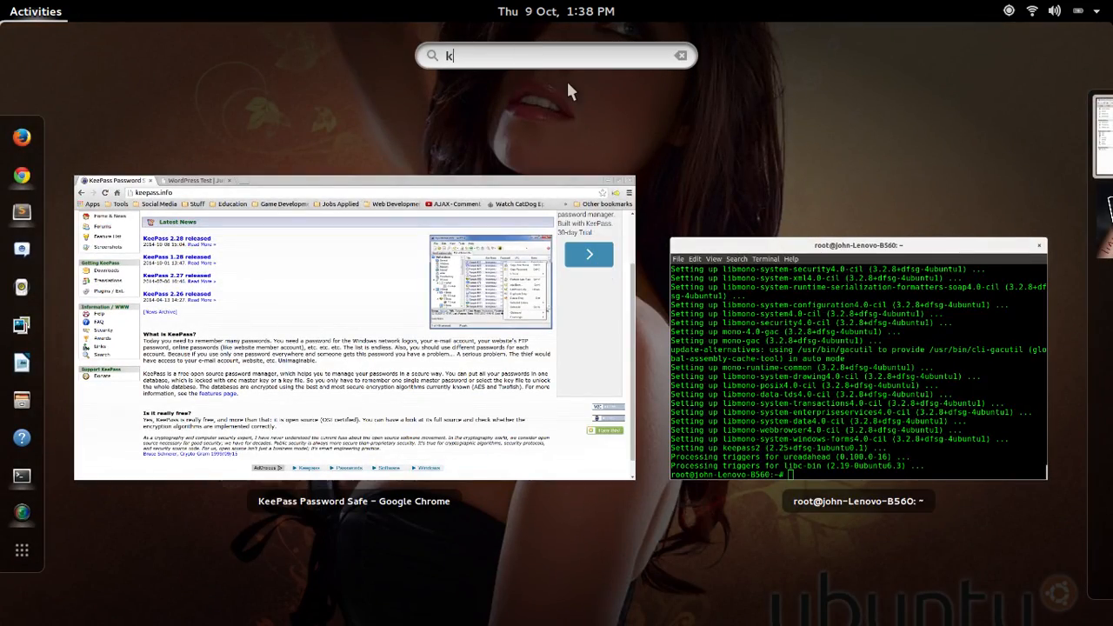
pyautogui.write('ee')
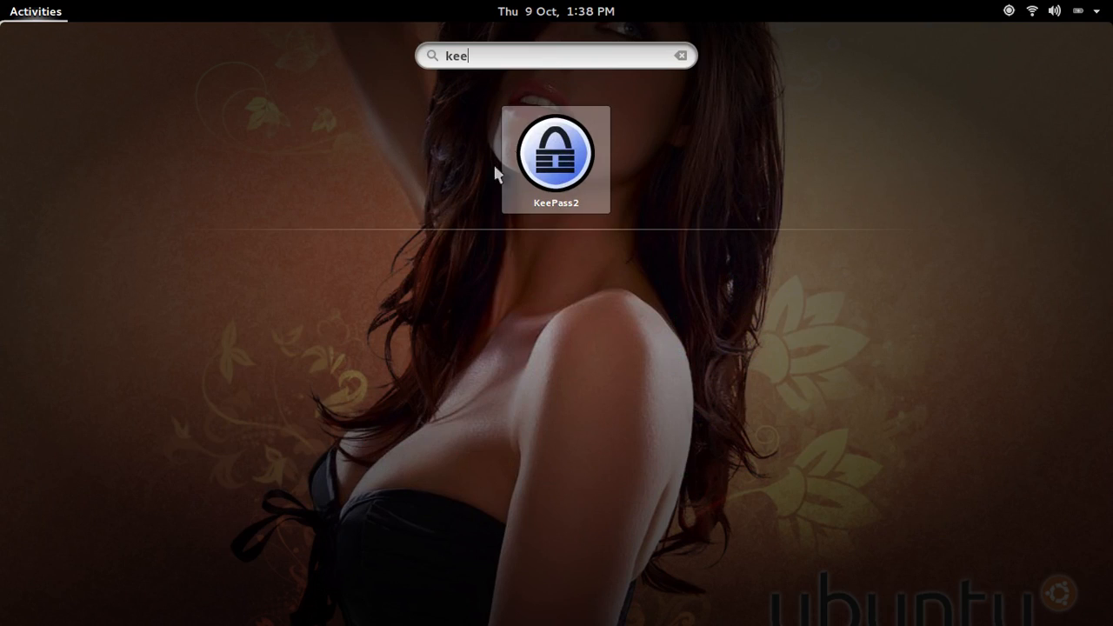
pyautogui.press('super')
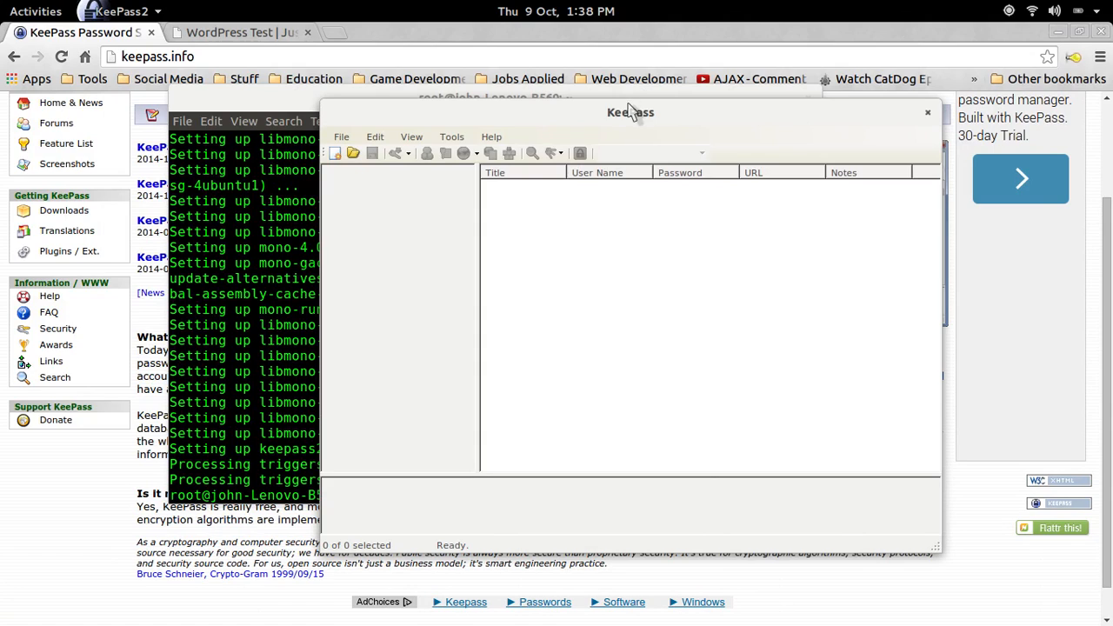
# Maximize KeePass and browse to Documents in the new-database save dialog
pyautogui.doubleClick(635, 112)
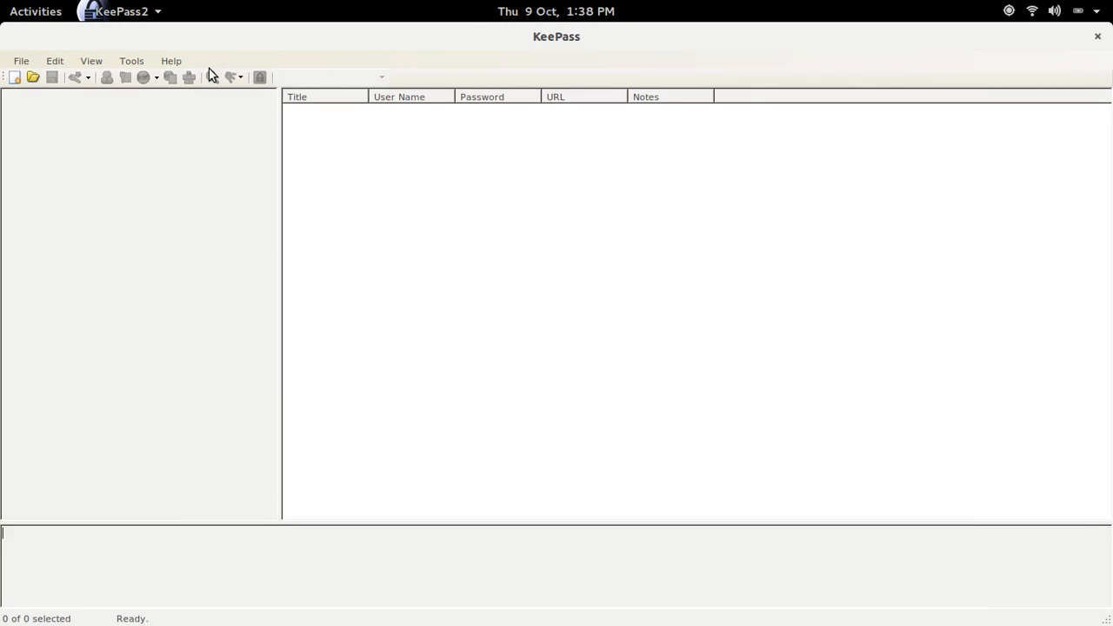
pyautogui.click(13, 82)
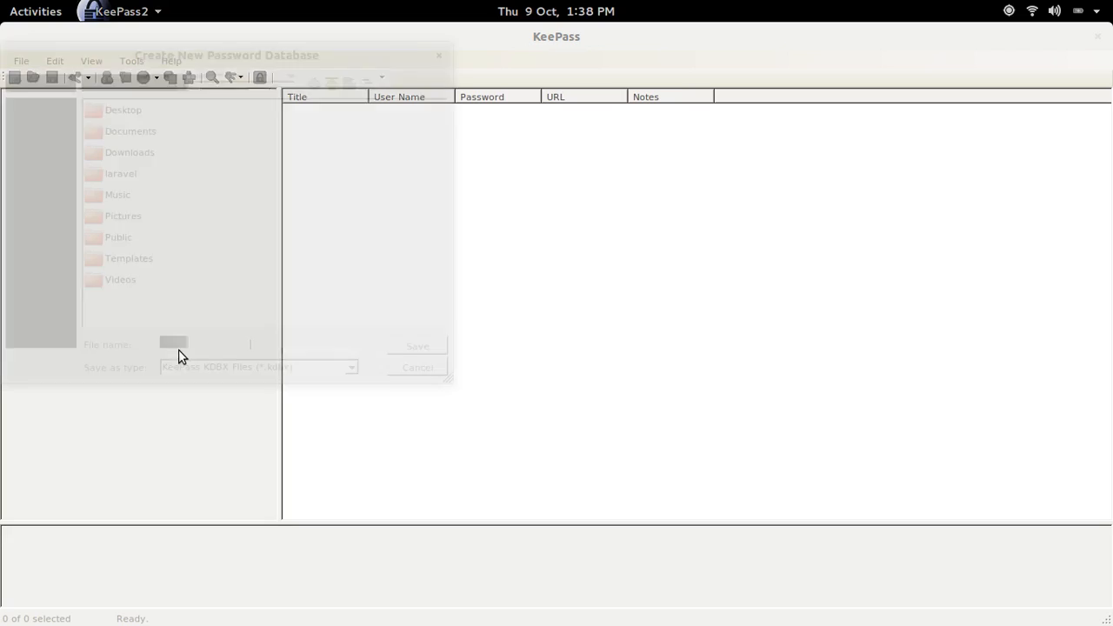
pyautogui.moveTo(201, 67); pyautogui.dragTo(484, 131)
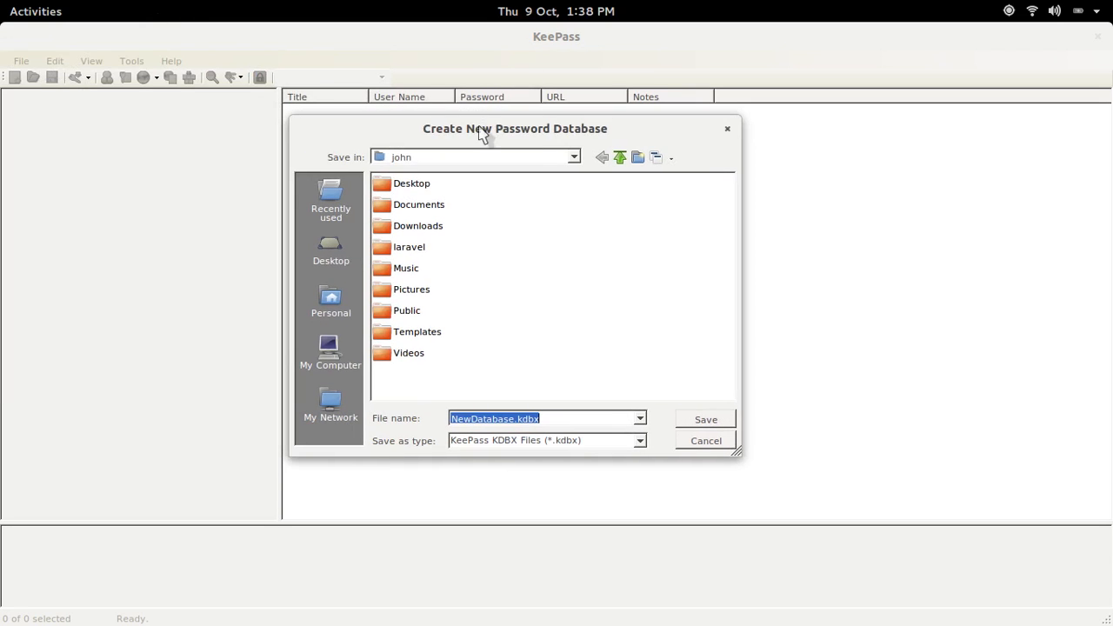
pyautogui.doubleClick(409, 205)
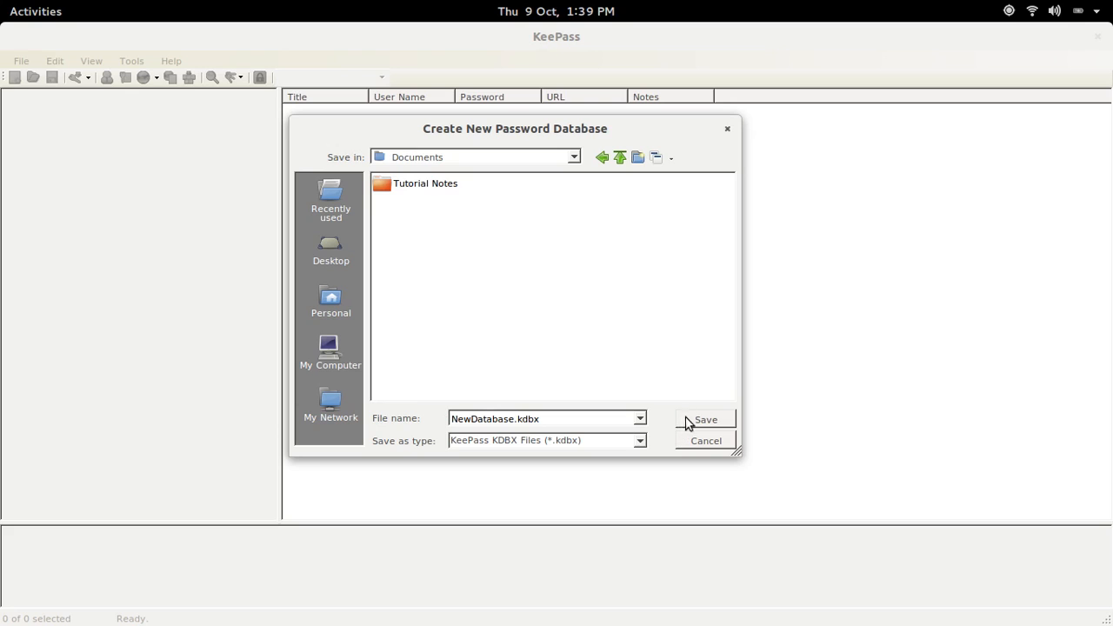
pyautogui.click(423, 186)
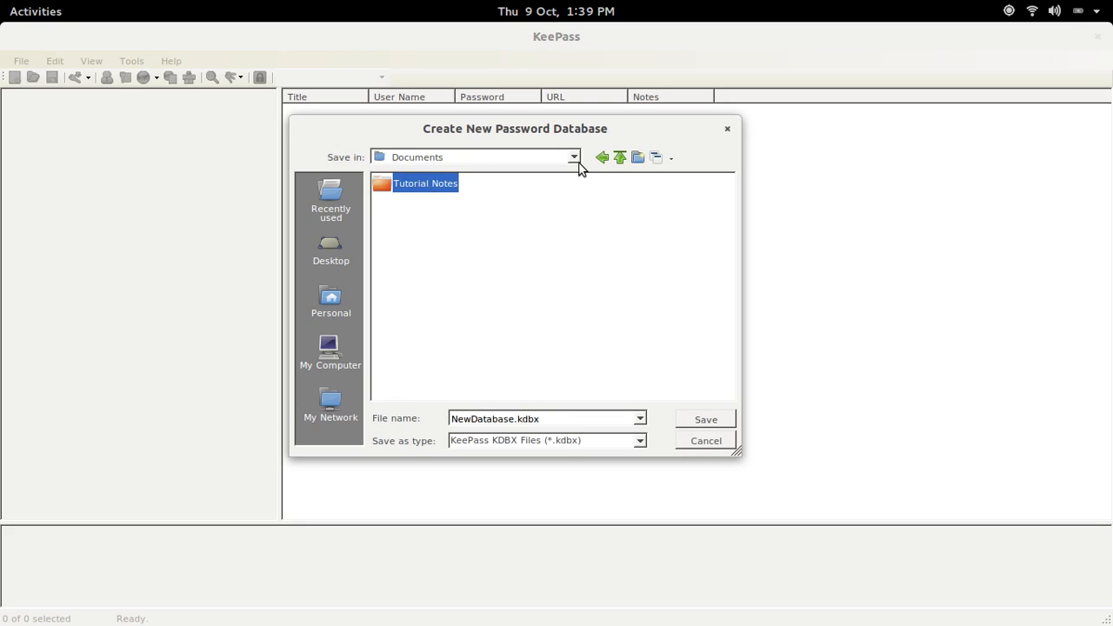
pyautogui.click(601, 158)
pyautogui.click(432, 209)
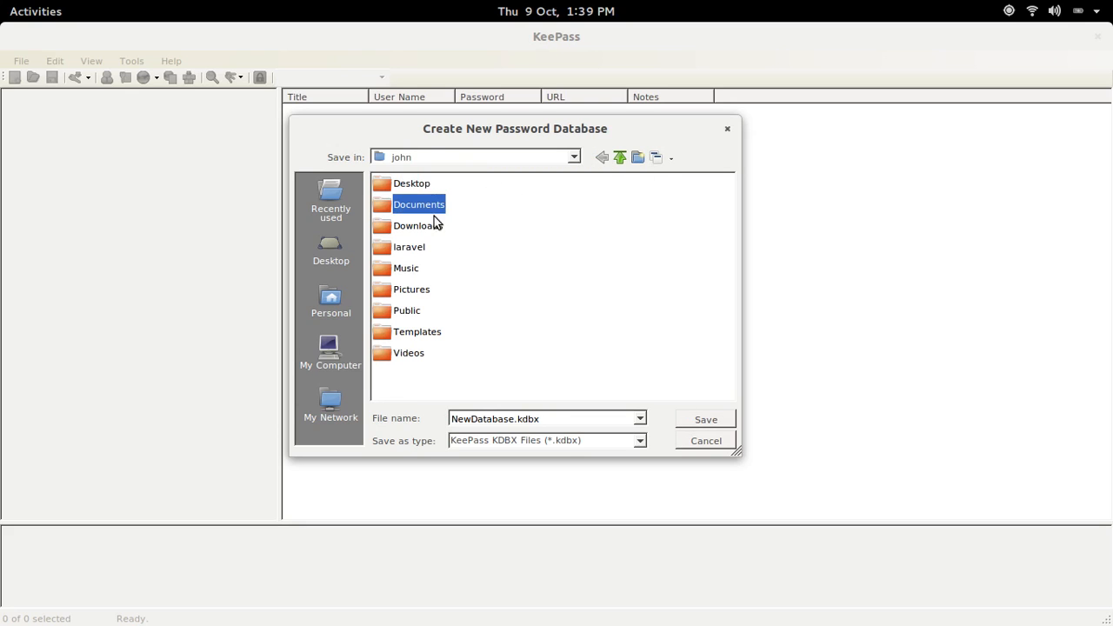
# Cancel the new database and close the KeePass window
pyautogui.click(542, 418)
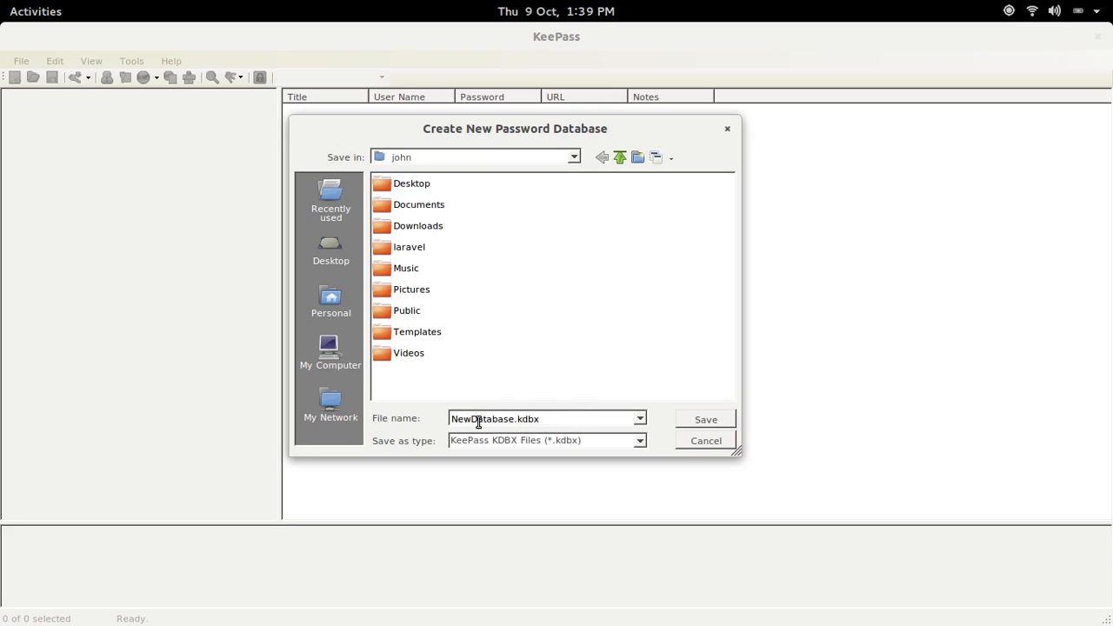
pyautogui.click(704, 443)
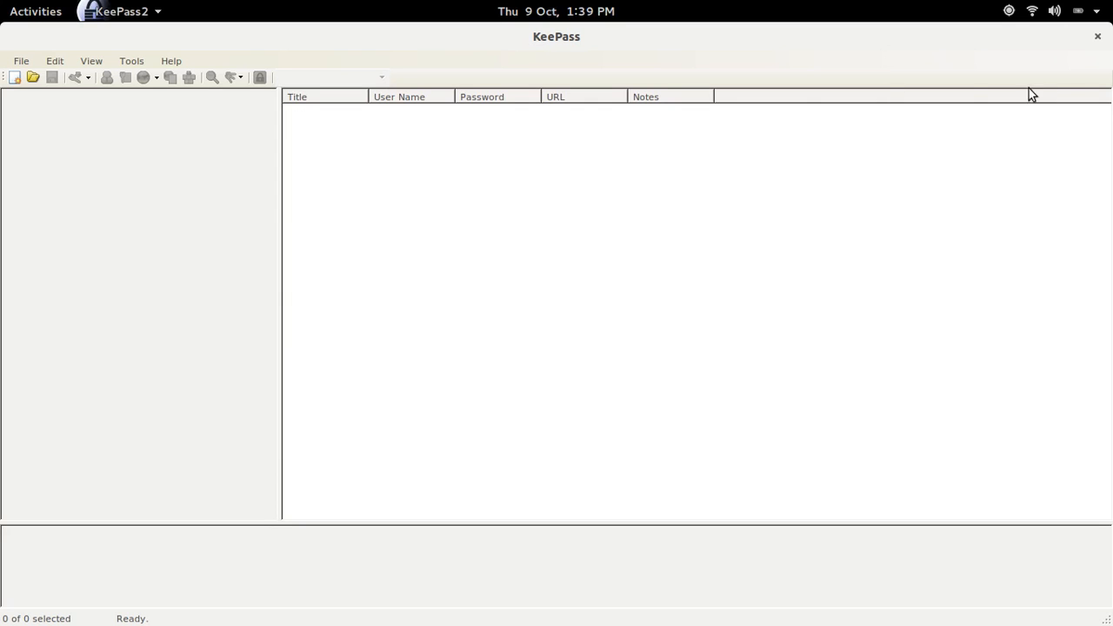
pyautogui.click(1098, 36)
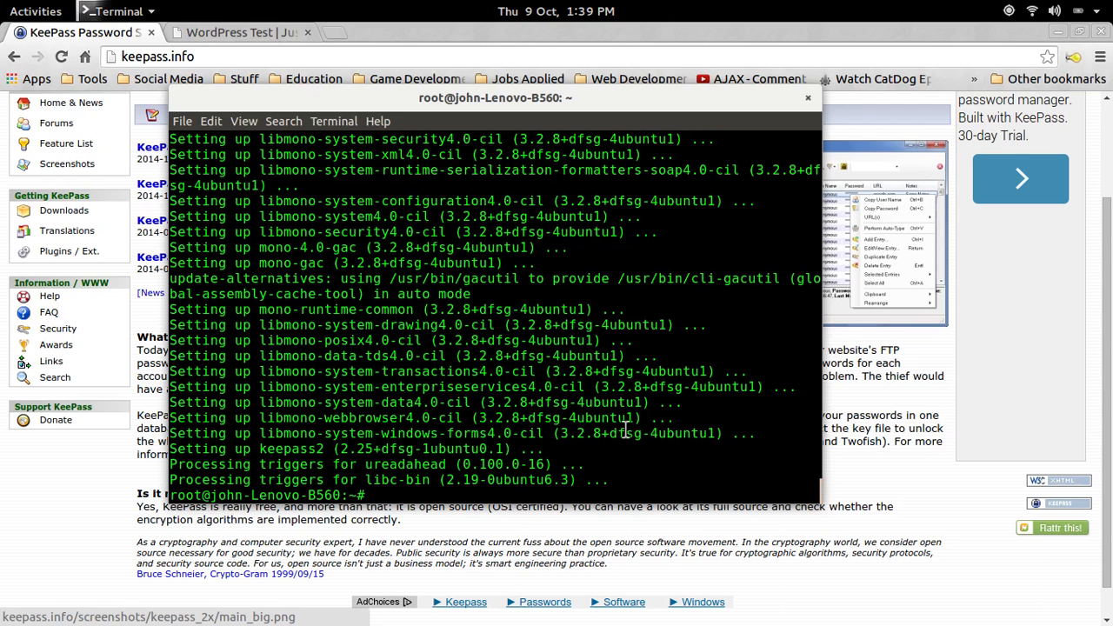
# Clear the root terminal and run keepass2 to reopen KeePass
pyautogui.write('clear')
pyautogui.press('Return')
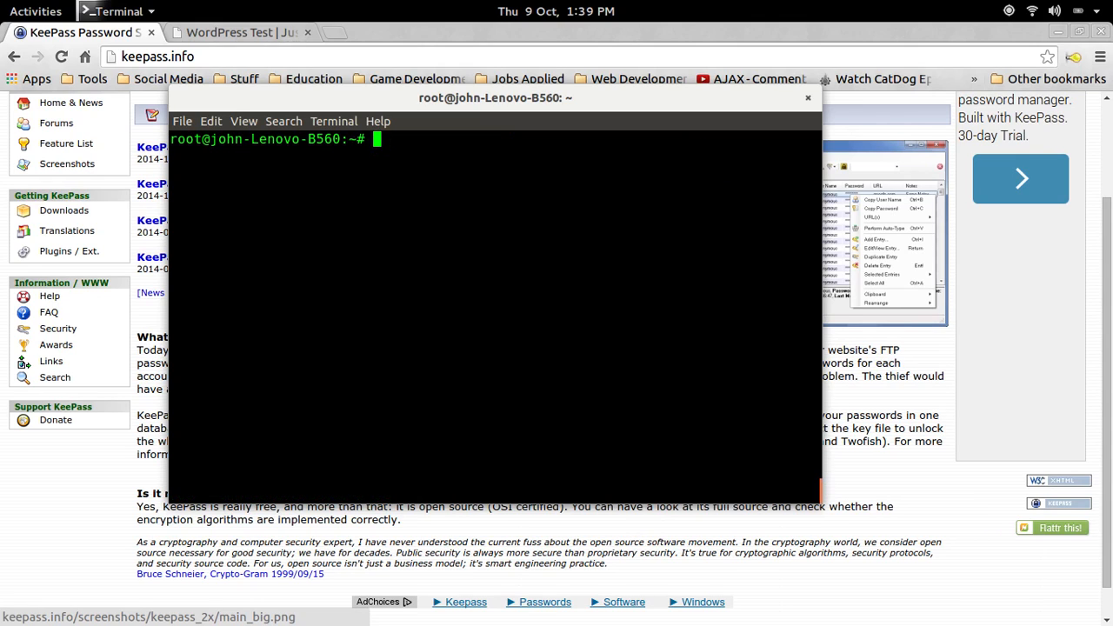
pyautogui.write('keepass2')
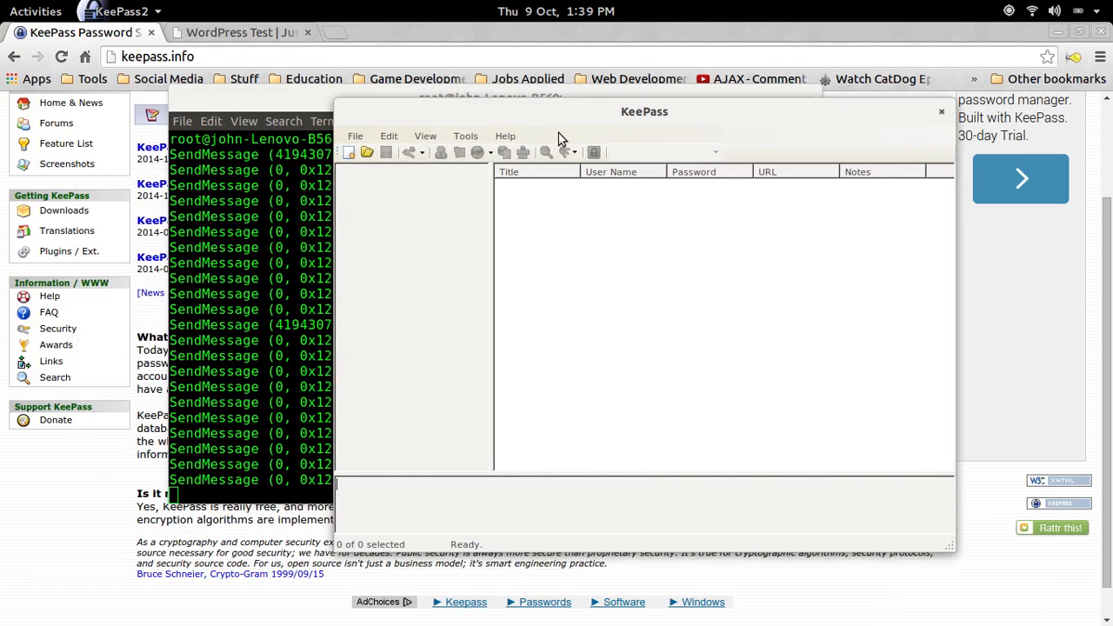
# Start a new database and explore the save dialog's locations list
pyautogui.click(352, 154)
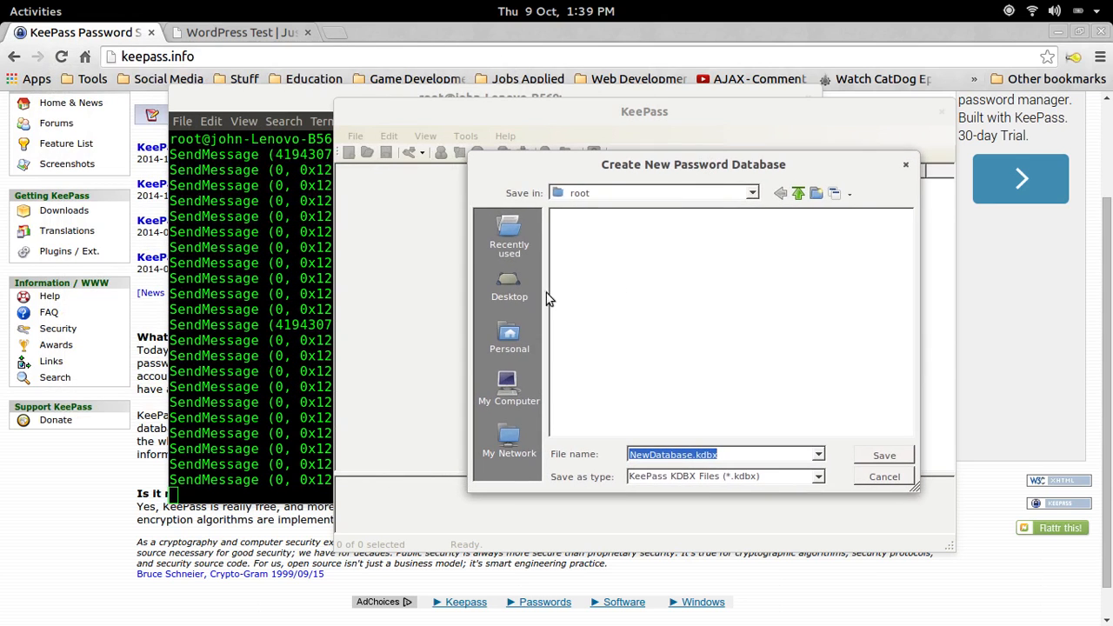
pyautogui.click(519, 402)
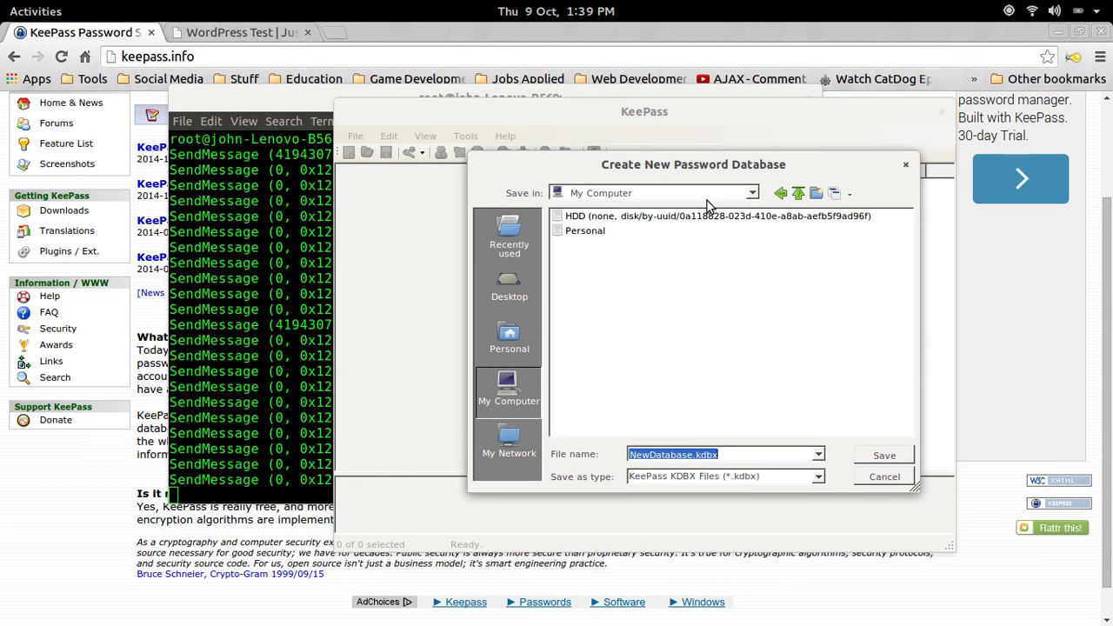
pyautogui.click(779, 194)
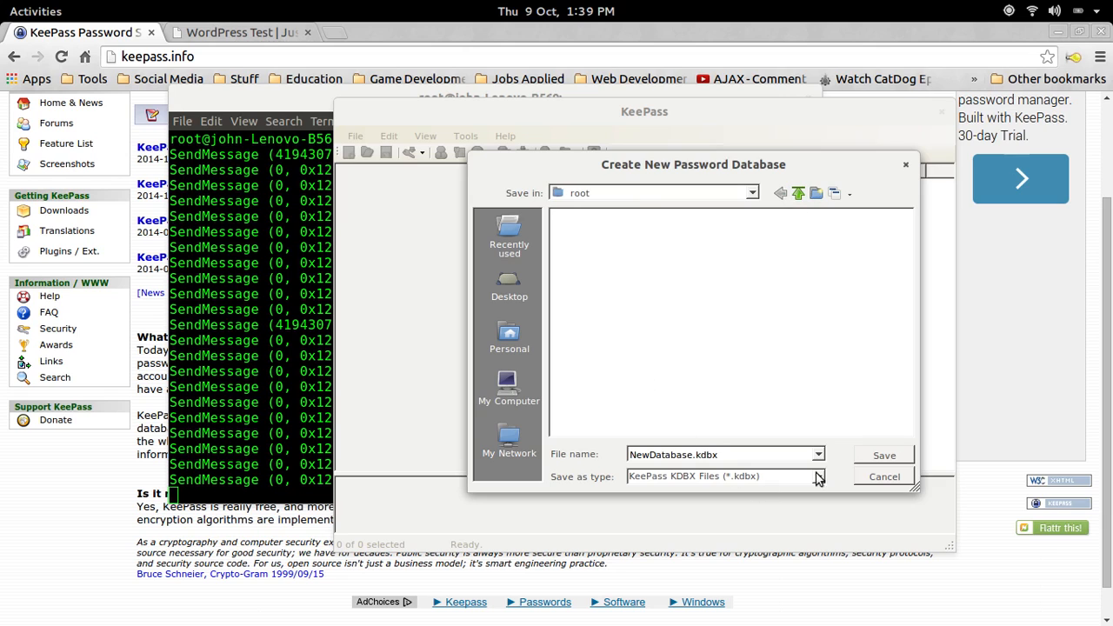
pyautogui.click(517, 393)
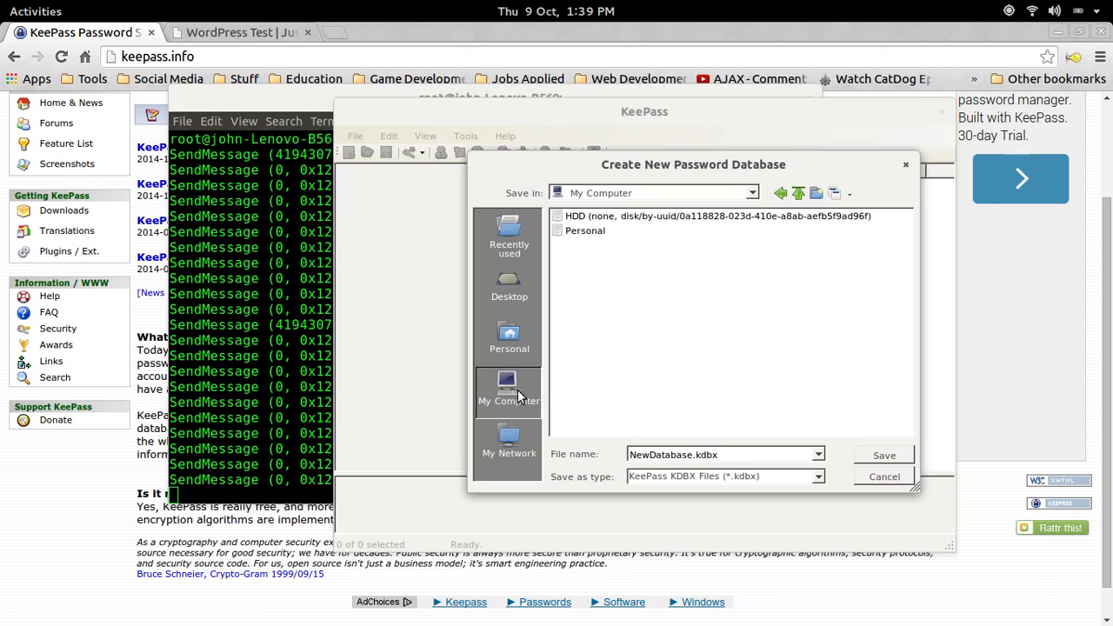
pyautogui.click(604, 194)
pyautogui.click(626, 223)
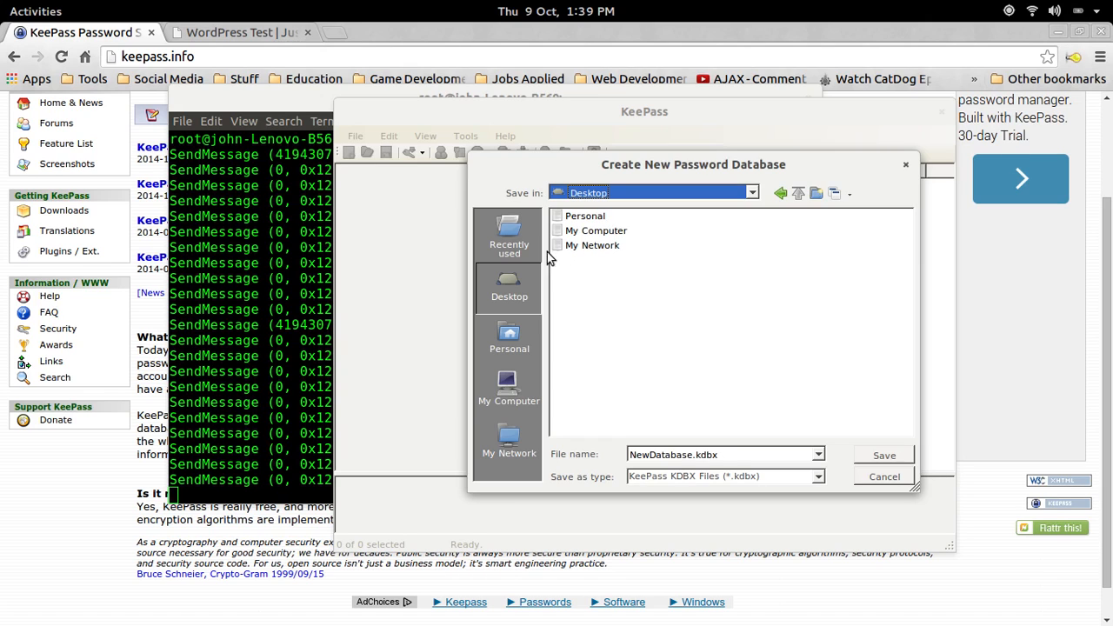
pyautogui.click(519, 238)
pyautogui.click(737, 198)
pyautogui.click(779, 193)
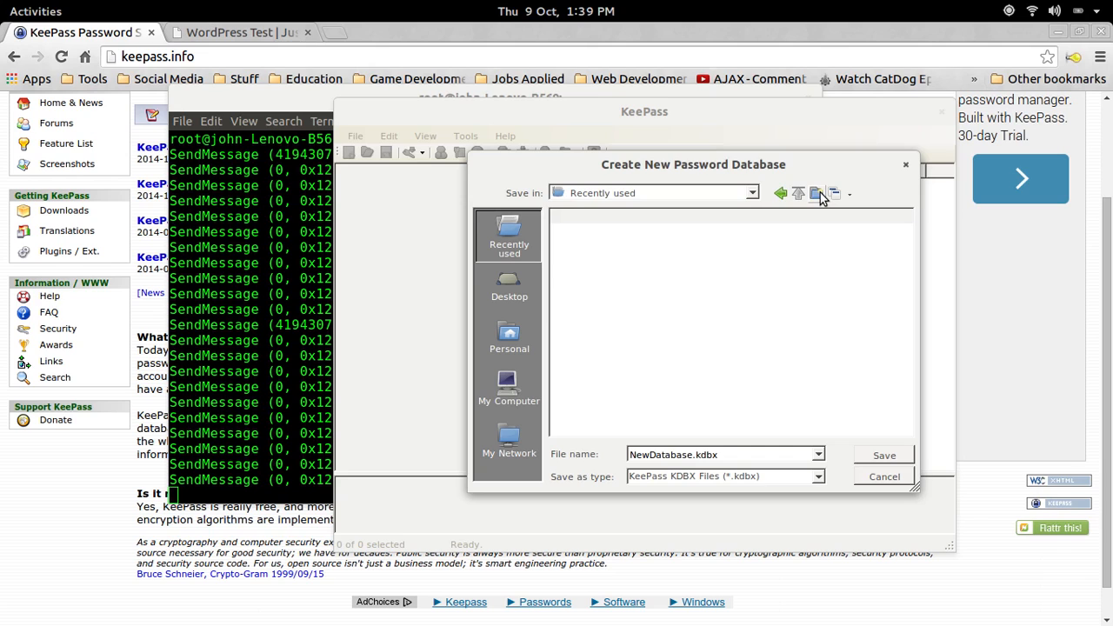
pyautogui.click(704, 199)
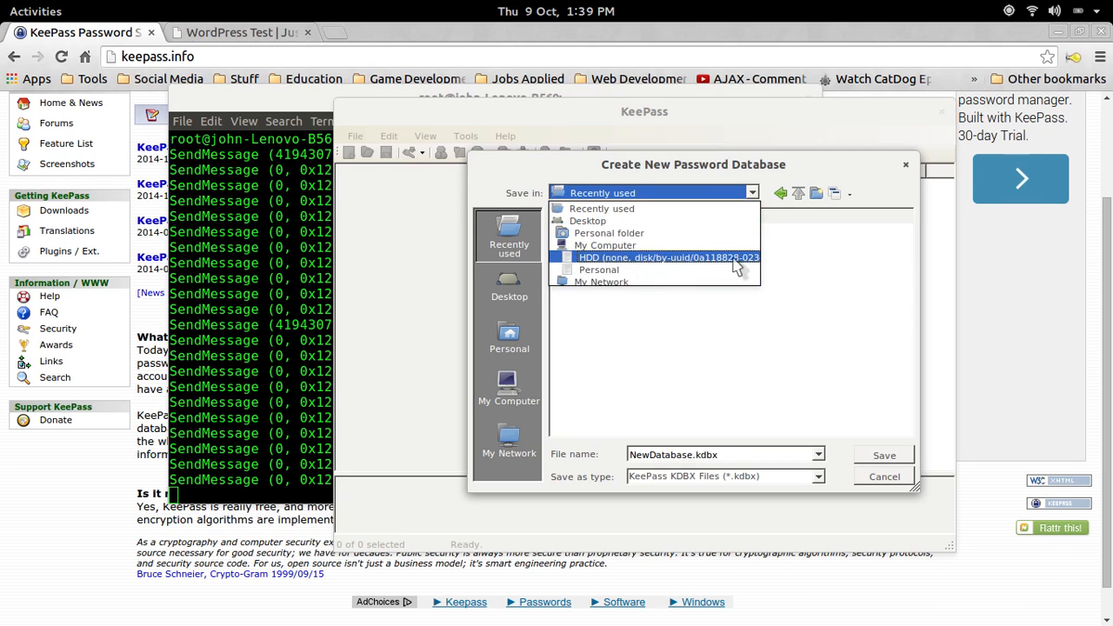
pyautogui.click(877, 278)
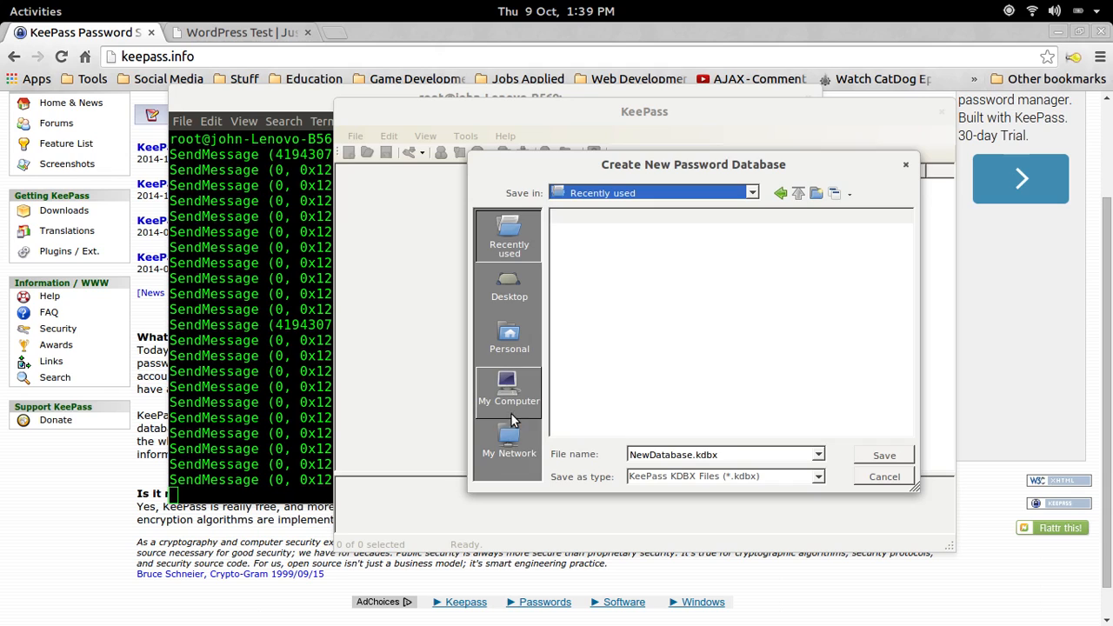
# Navigate the save dialog to home > user > Documents
pyautogui.click(517, 342)
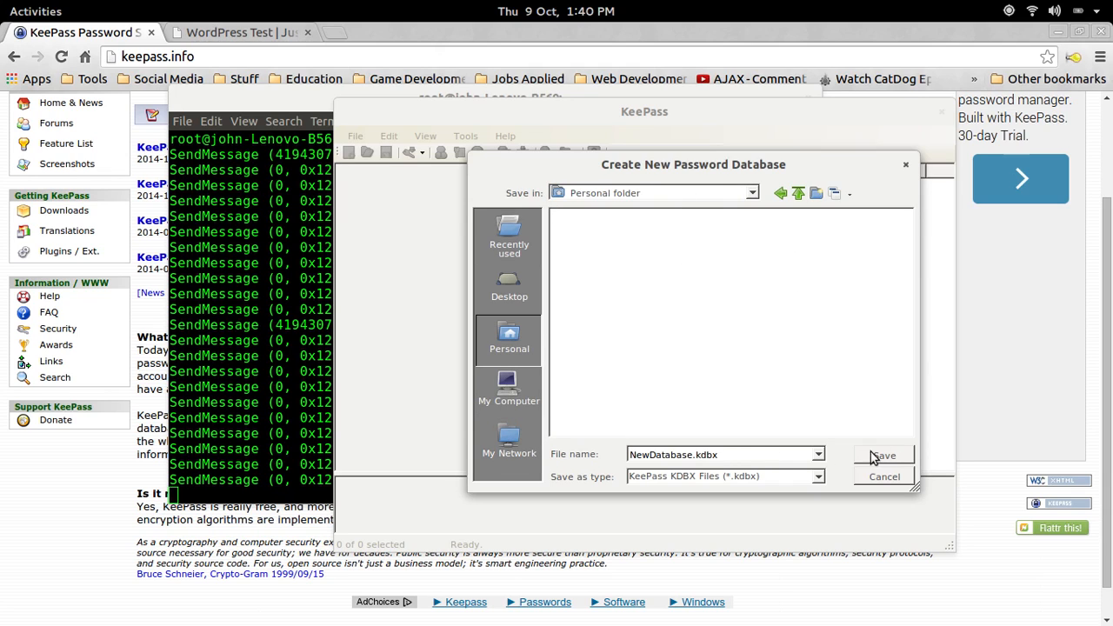
pyautogui.click(781, 193)
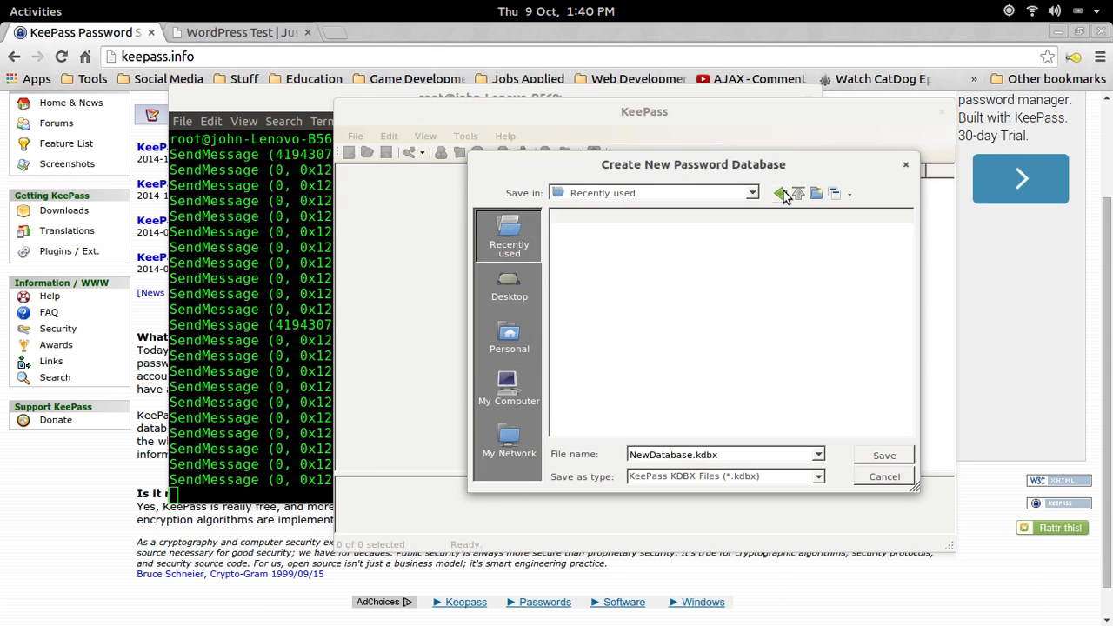
pyautogui.click(783, 193)
pyautogui.click(784, 194)
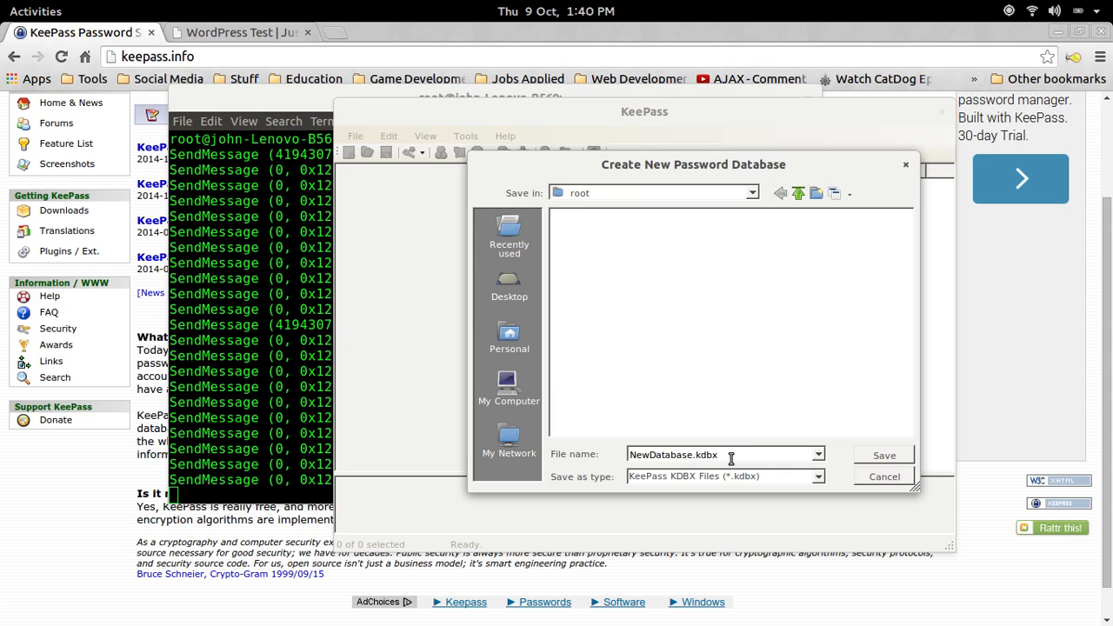
pyautogui.click(798, 193)
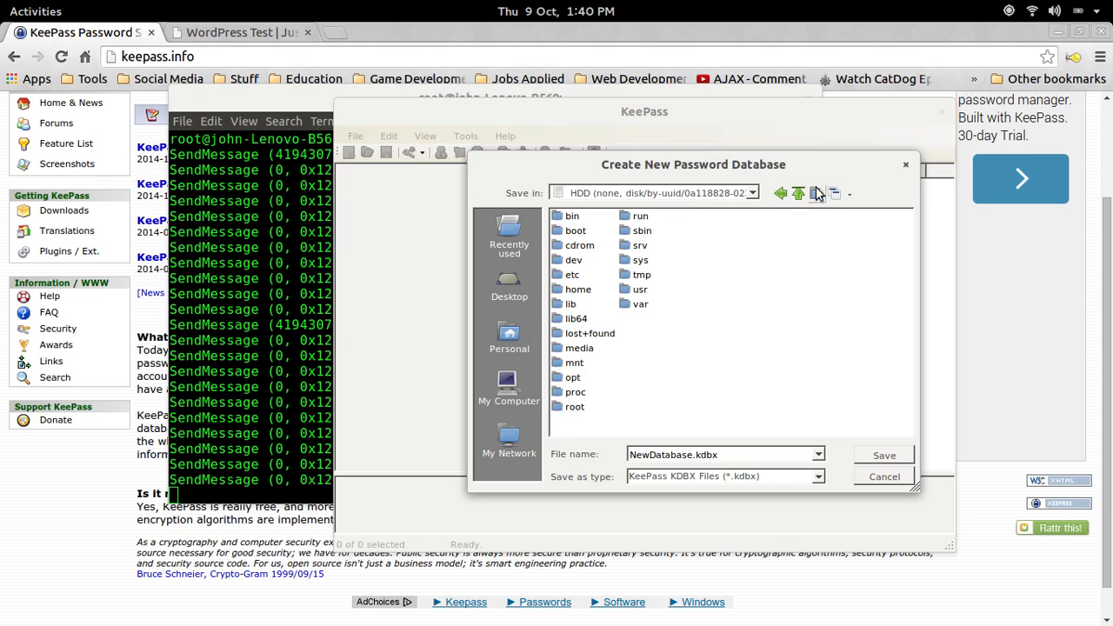
pyautogui.doubleClick(581, 294)
pyautogui.doubleClick(588, 217)
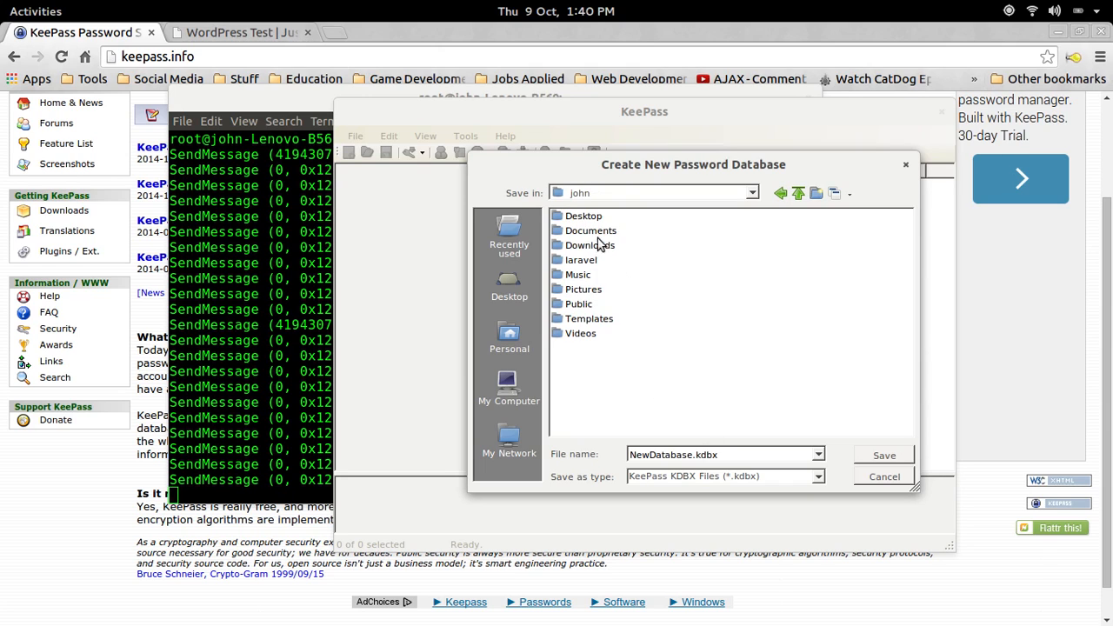
pyautogui.doubleClick(598, 232)
# Name the database file passwords.kdbx and save it
pyautogui.tripleClick(718, 454)
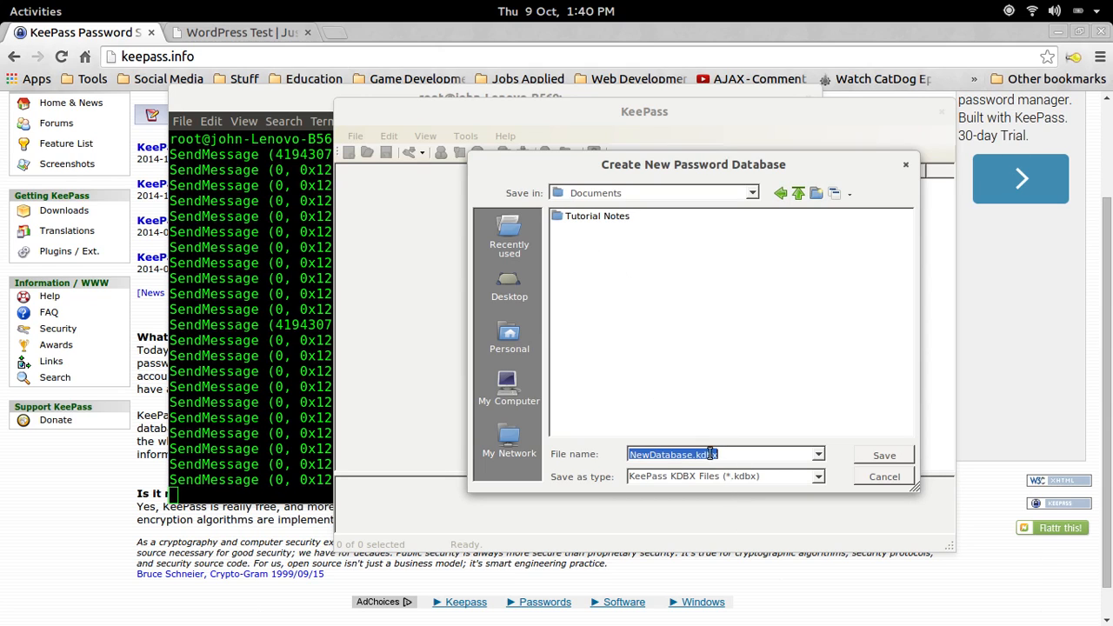
pyautogui.press('Home')
pyautogui.press('Delete')
pyautogui.press('Delete')
pyautogui.press('Delete')
pyautogui.press('Delete')
pyautogui.press('Delete')
pyautogui.press('Delete')
pyautogui.press('Delete')
pyautogui.press('Delete')
pyautogui.press('Delete')
pyautogui.press('Delete')
pyautogui.press('Delete')
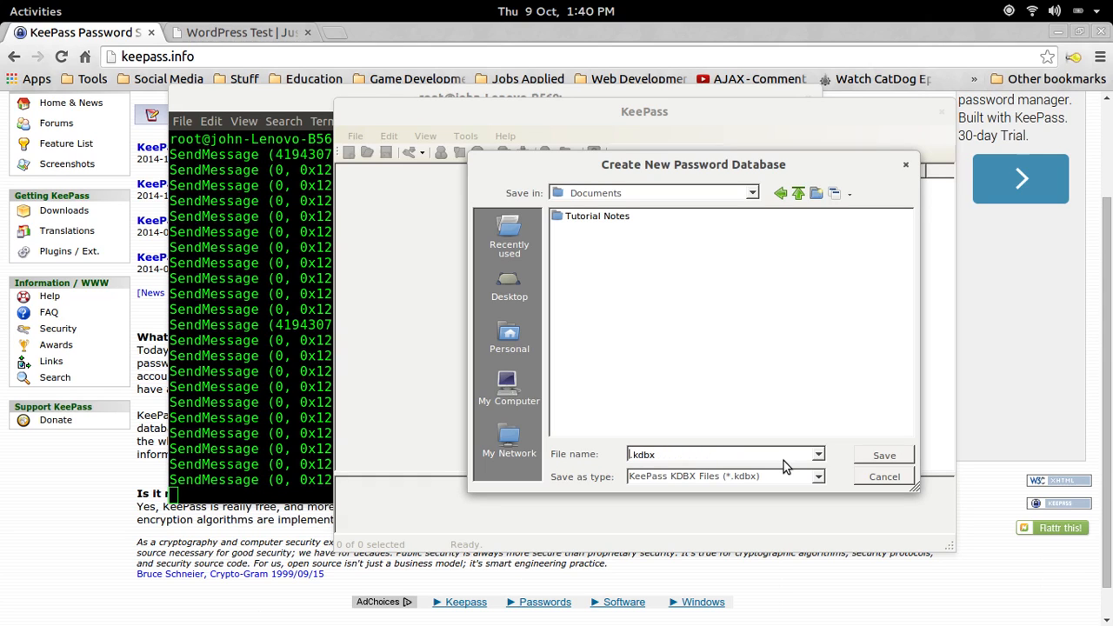
pyautogui.write('passwords')
pyautogui.press('Return')
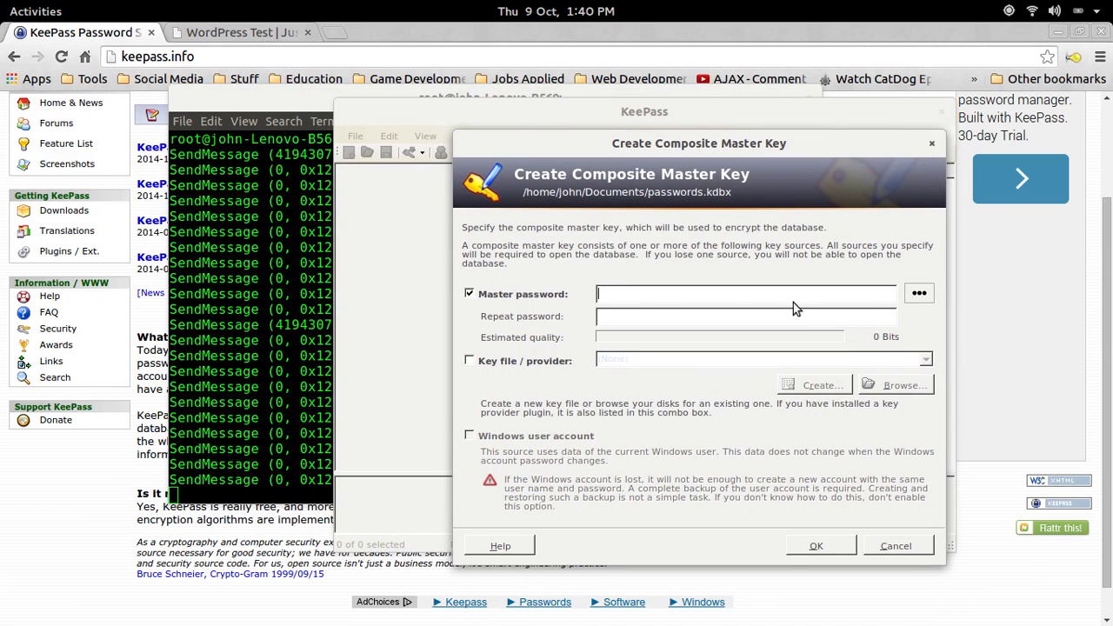
# Set the master password, then accept Database Settings unchanged after reviewing its tabs
pyautogui.write('****')
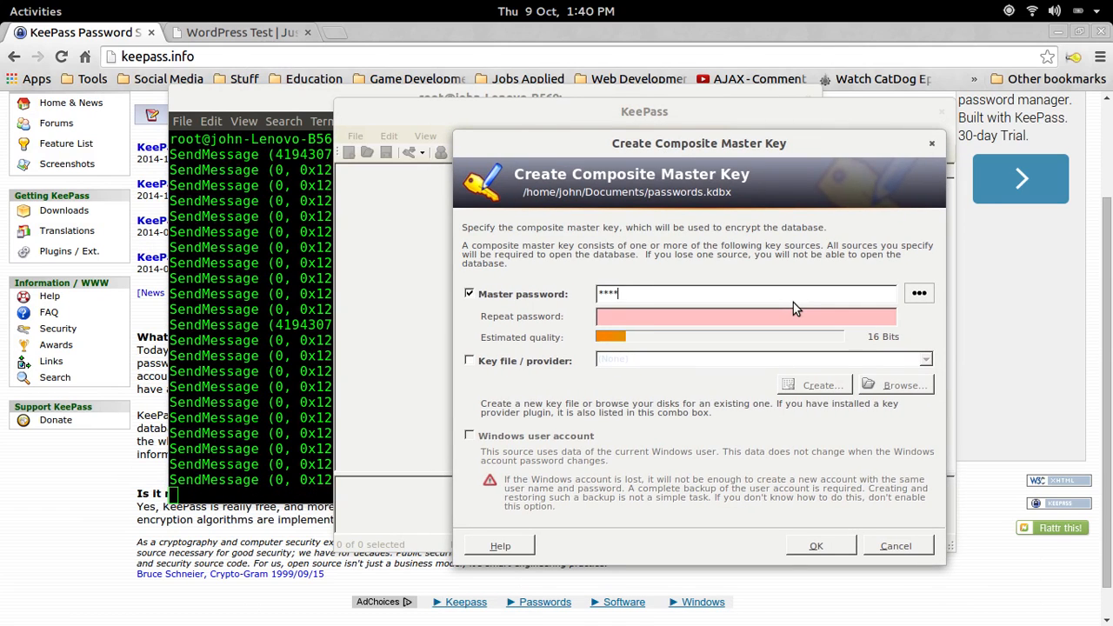
pyautogui.write('****')
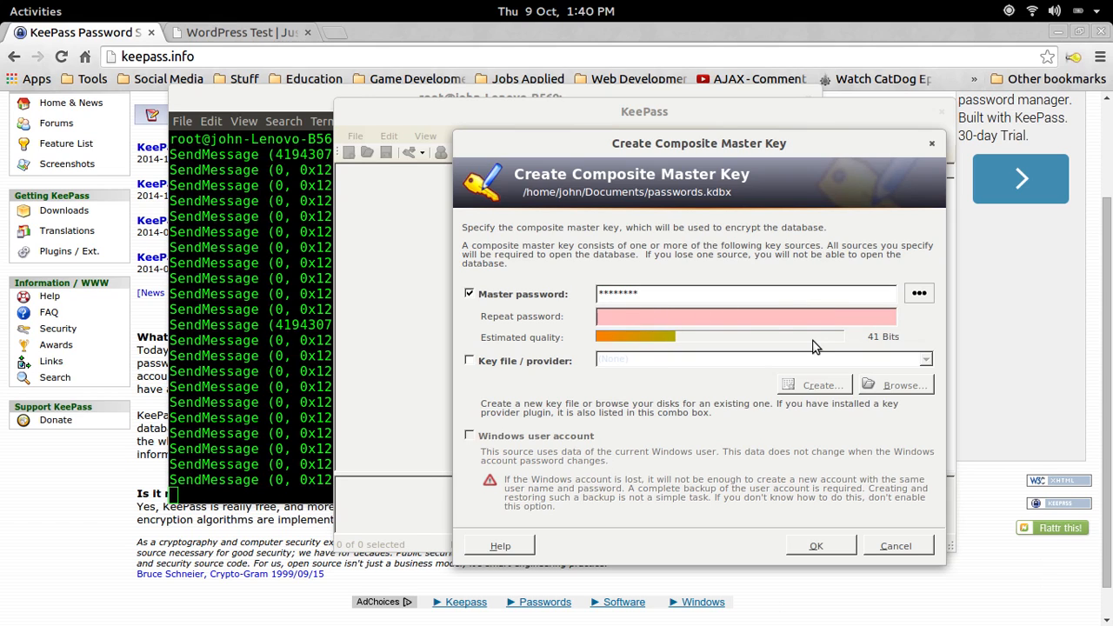
pyautogui.write('********')
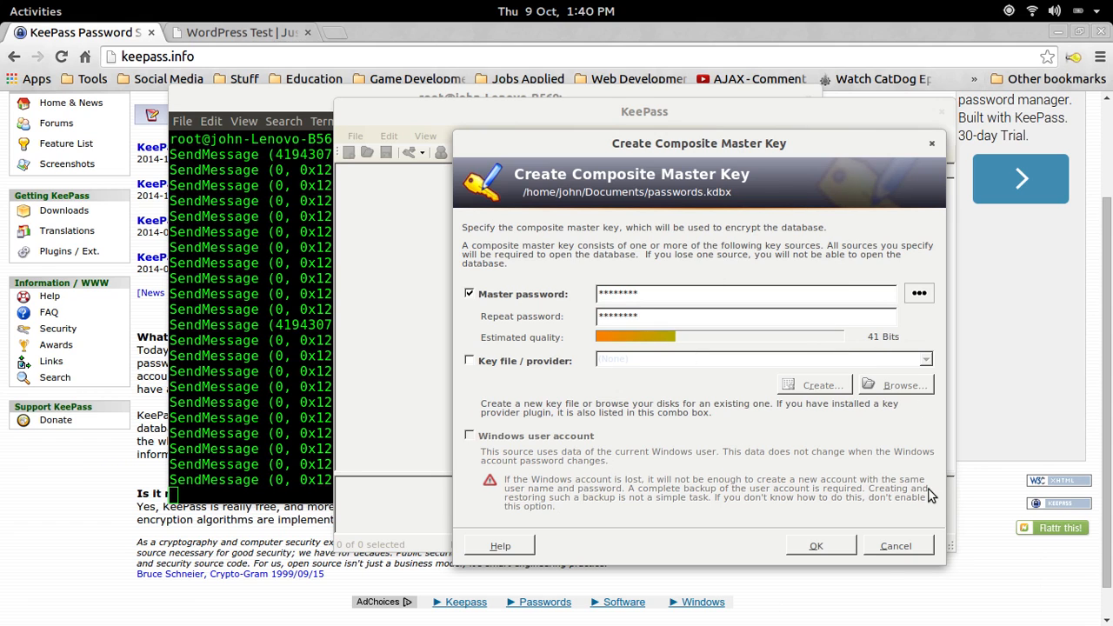
pyautogui.click(817, 546)
pyautogui.moveTo(596, 136); pyautogui.dragTo(628, 128)
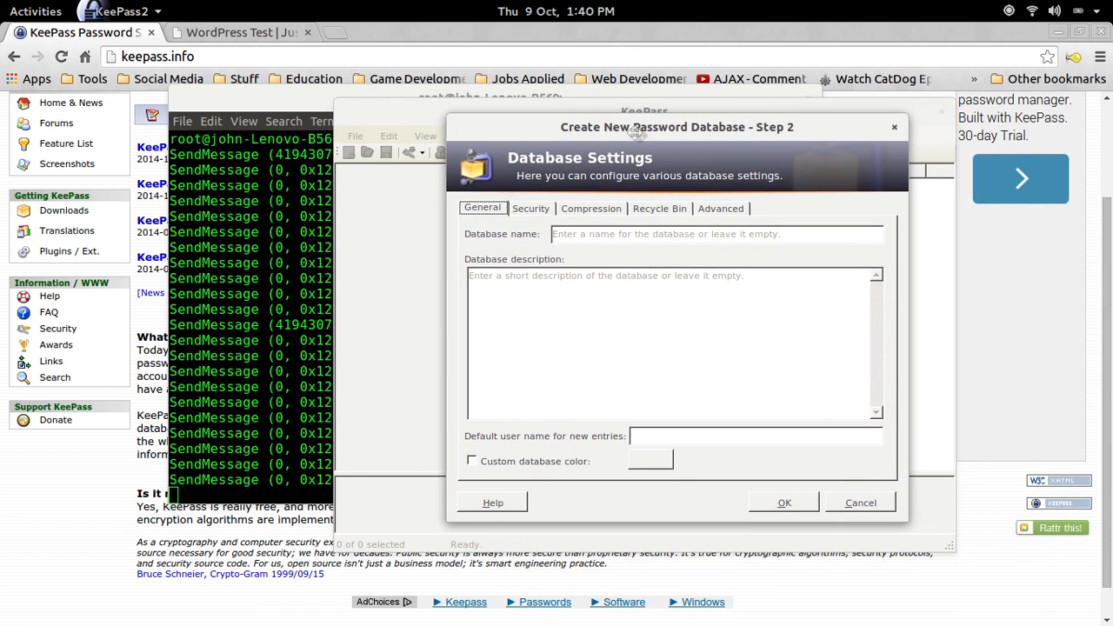
pyautogui.click(548, 209)
pyautogui.click(589, 210)
pyautogui.click(660, 208)
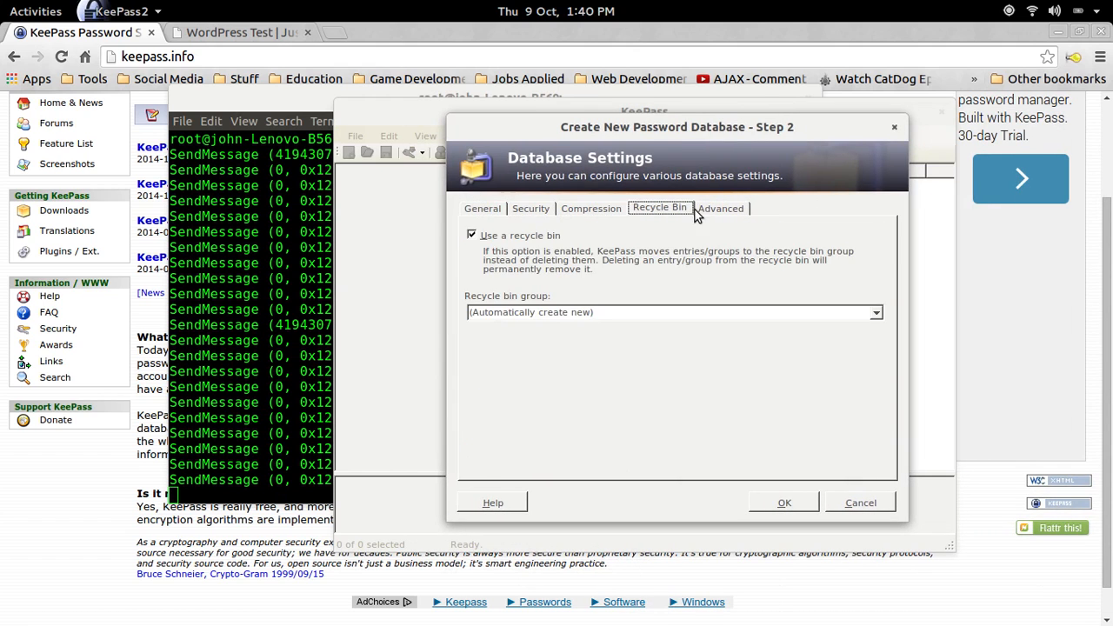
pyautogui.click(718, 209)
pyautogui.click(799, 502)
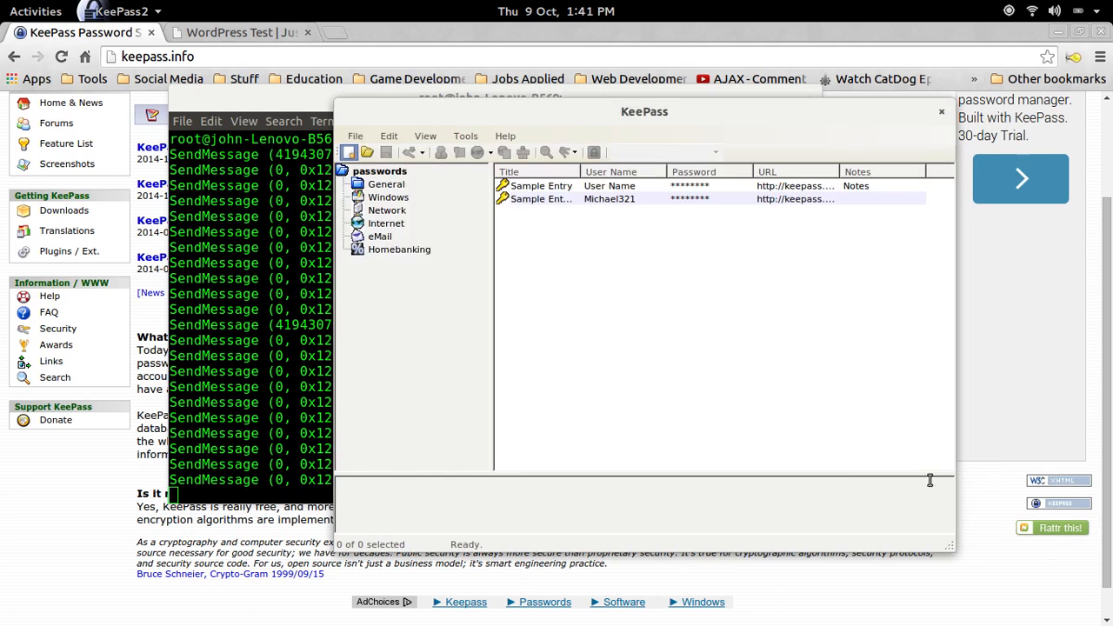
# Add a group named WordPress under the root passwords group
pyautogui.click(385, 185)
pyautogui.click(387, 198)
pyautogui.click(382, 171)
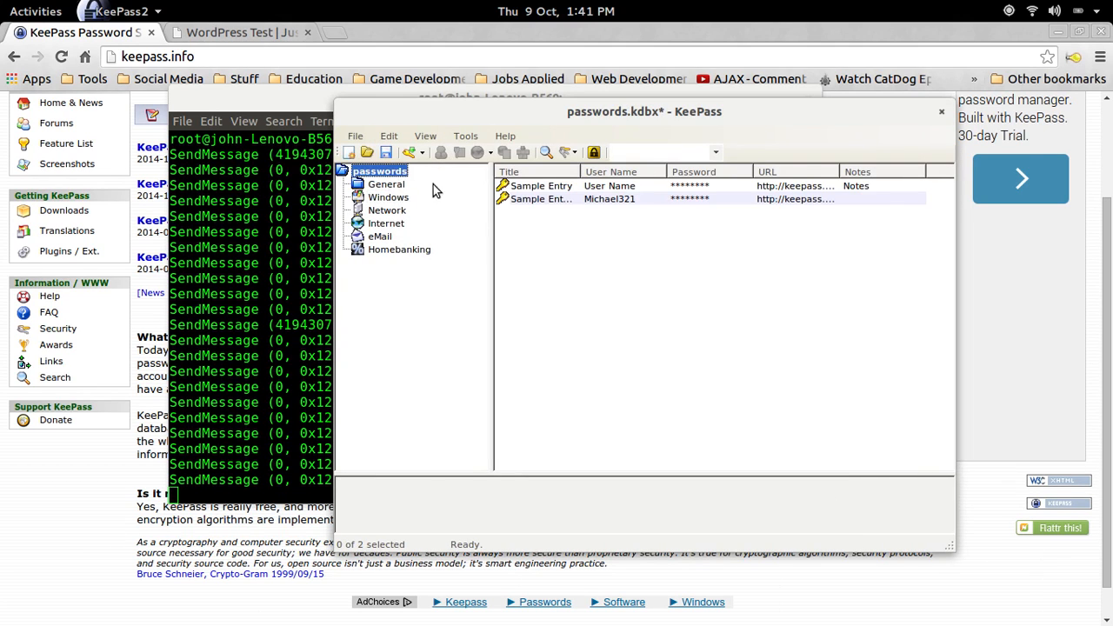
pyautogui.rightClick(384, 175)
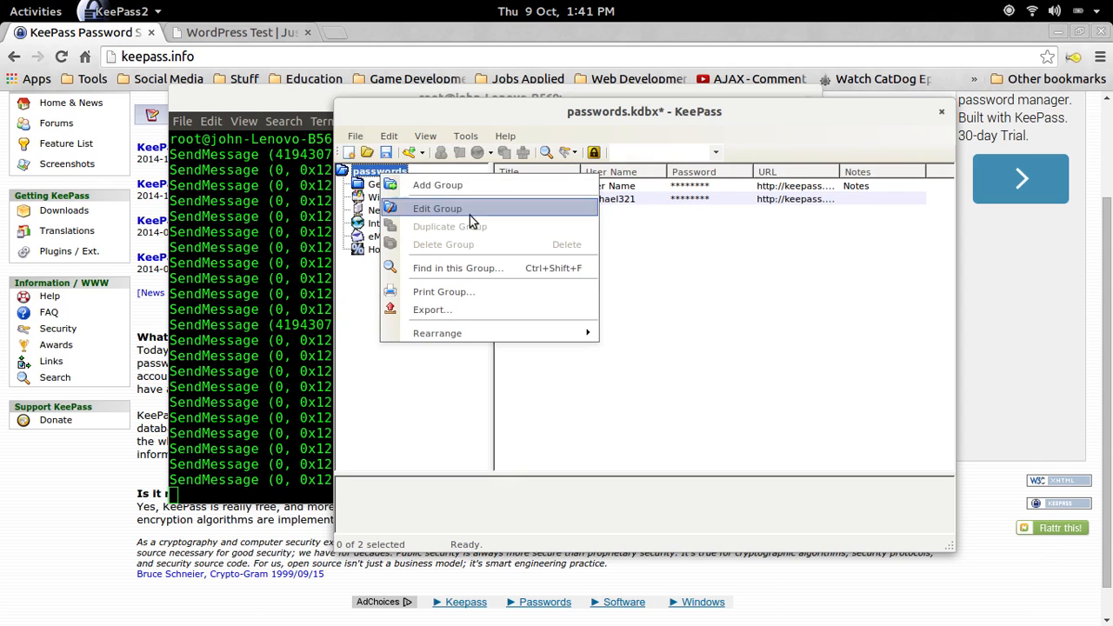
pyautogui.click(450, 186)
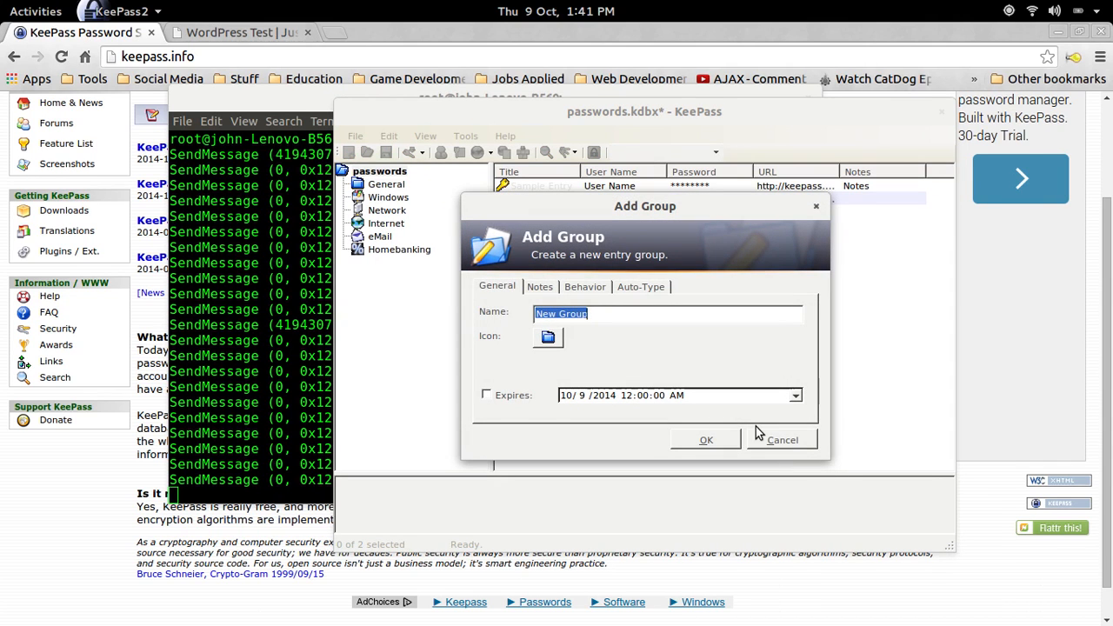
pyautogui.write('WordPress')
pyautogui.press('Return')
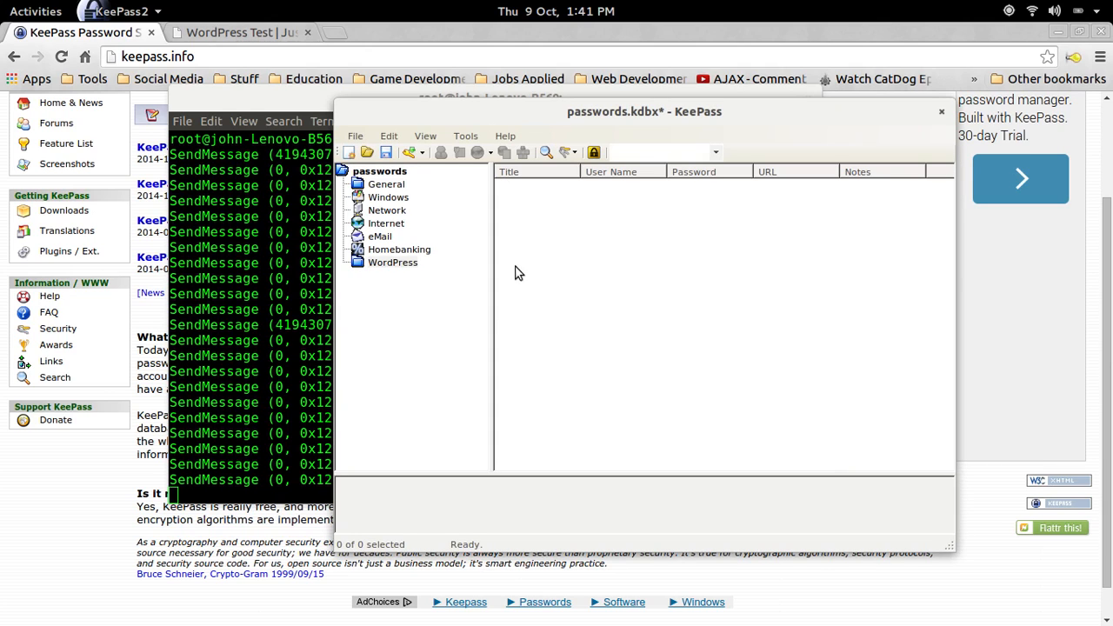
# Select the new, empty WordPress group
pyautogui.click(366, 265)
pyautogui.rightClick(403, 259)
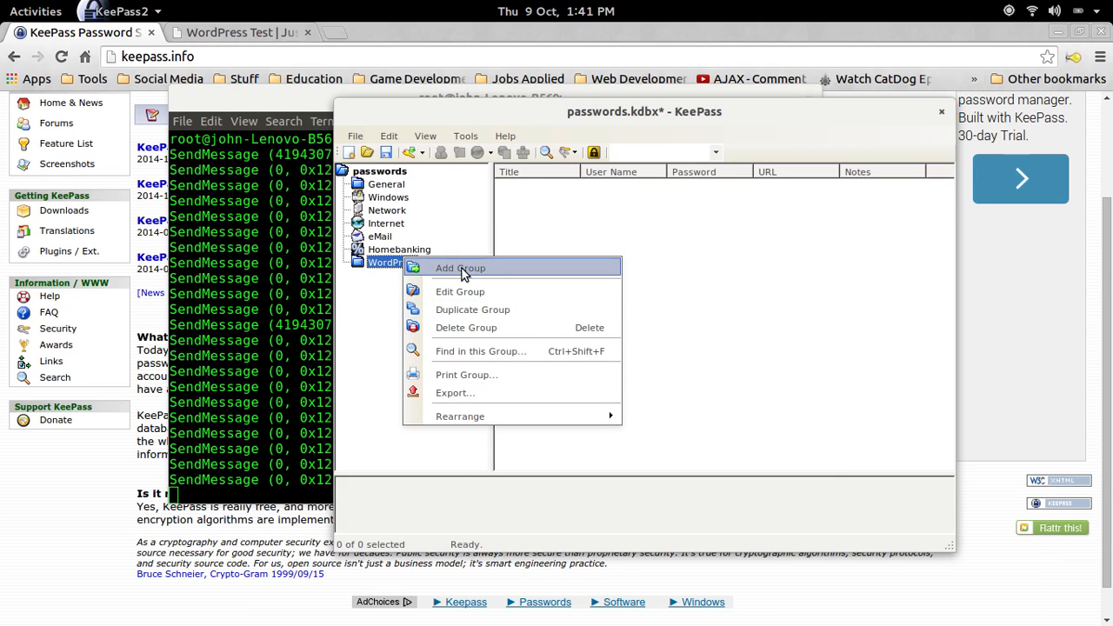
pyautogui.click(732, 292)
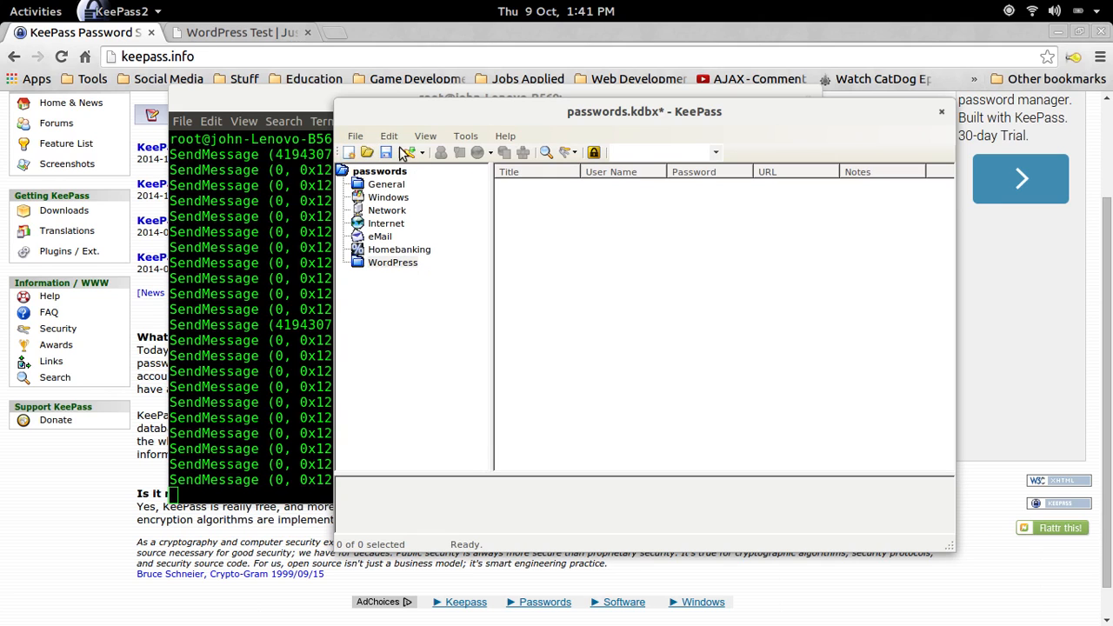
pyautogui.click(400, 264)
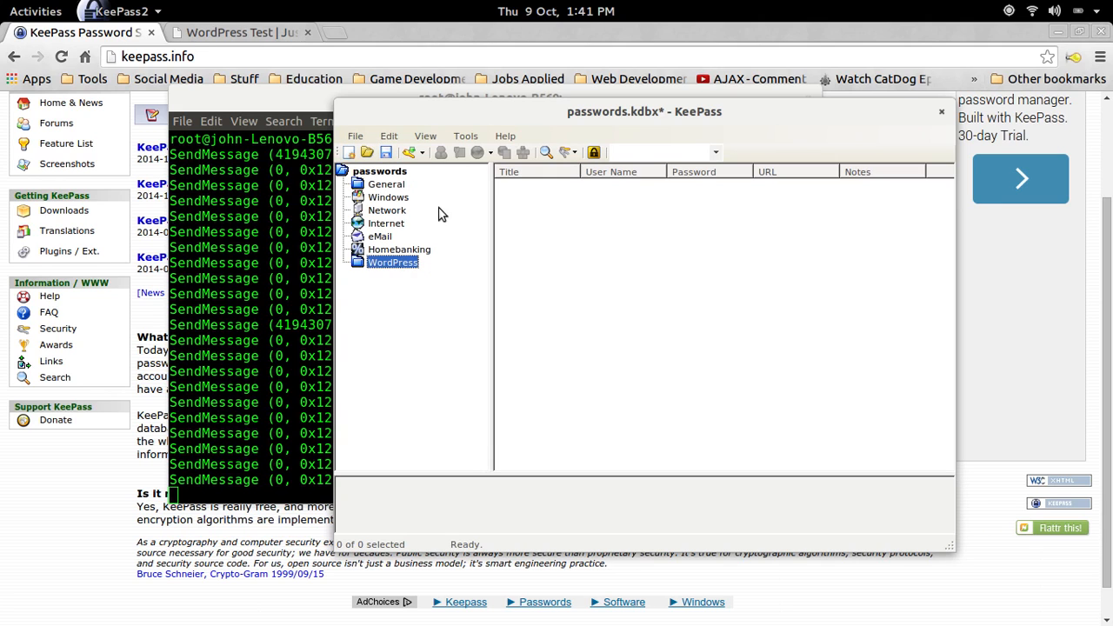
# Add a new WP Admin entry with a user name to the WordPress group and open the password generator options
pyautogui.click(410, 153)
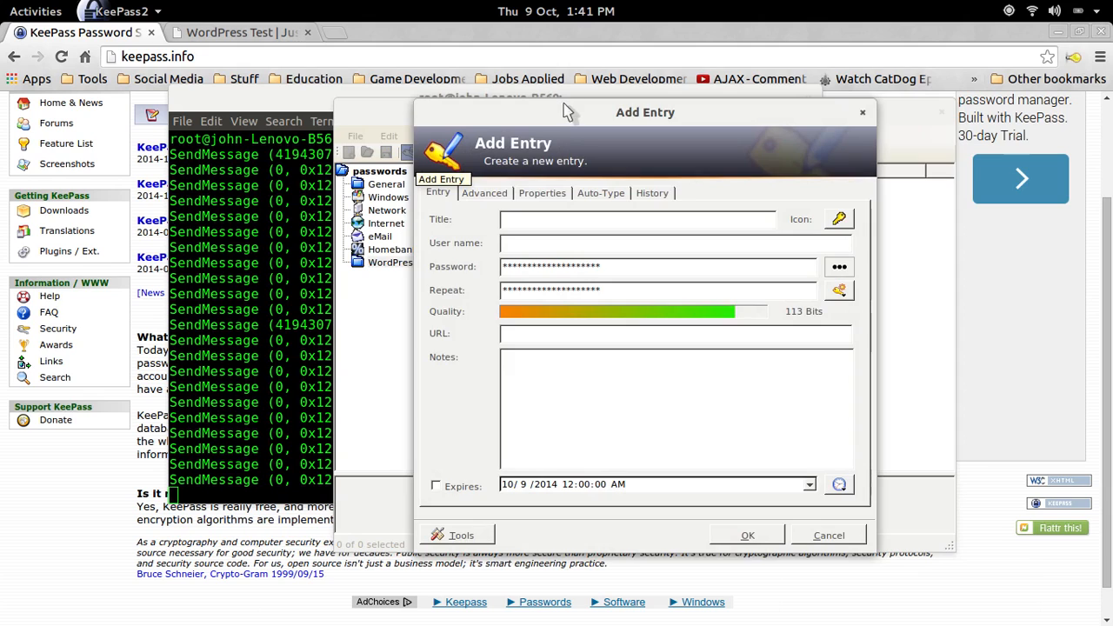
pyautogui.moveTo(564, 109); pyautogui.dragTo(655, 114)
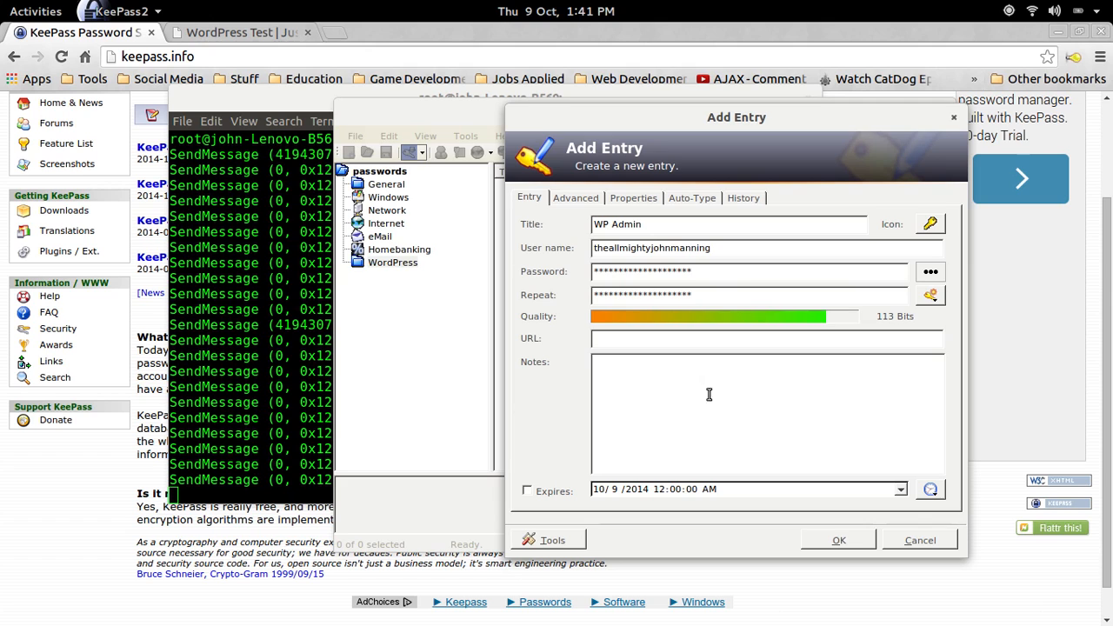
pyautogui.click(932, 295)
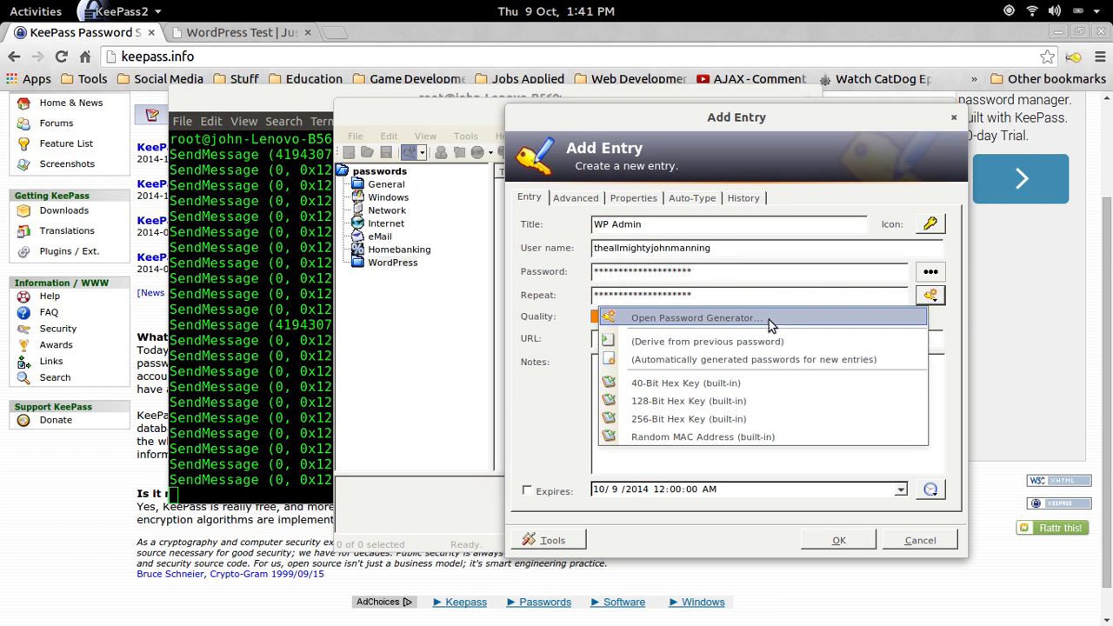
# Generate a password with a changed length in the Password Generator and accept it
pyautogui.click(740, 319)
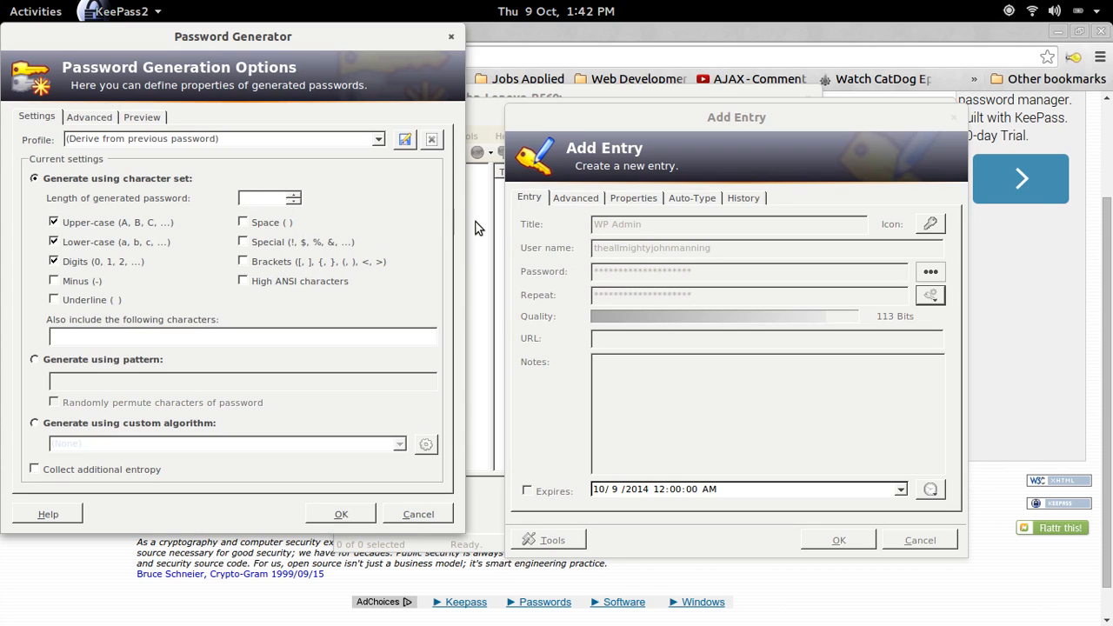
pyautogui.click(297, 198)
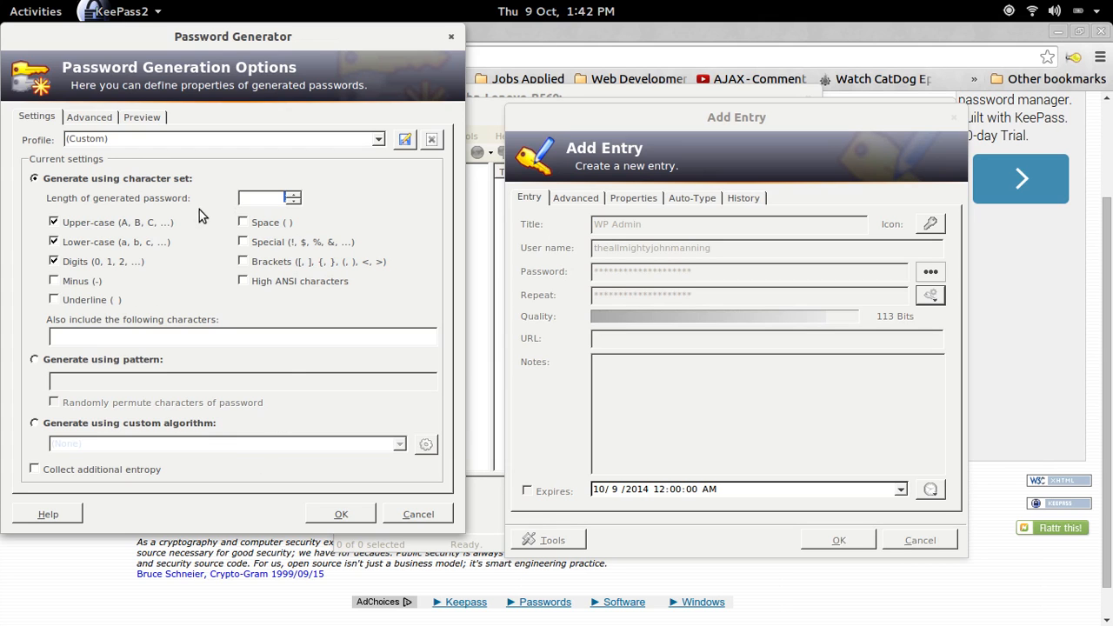
pyautogui.click(348, 514)
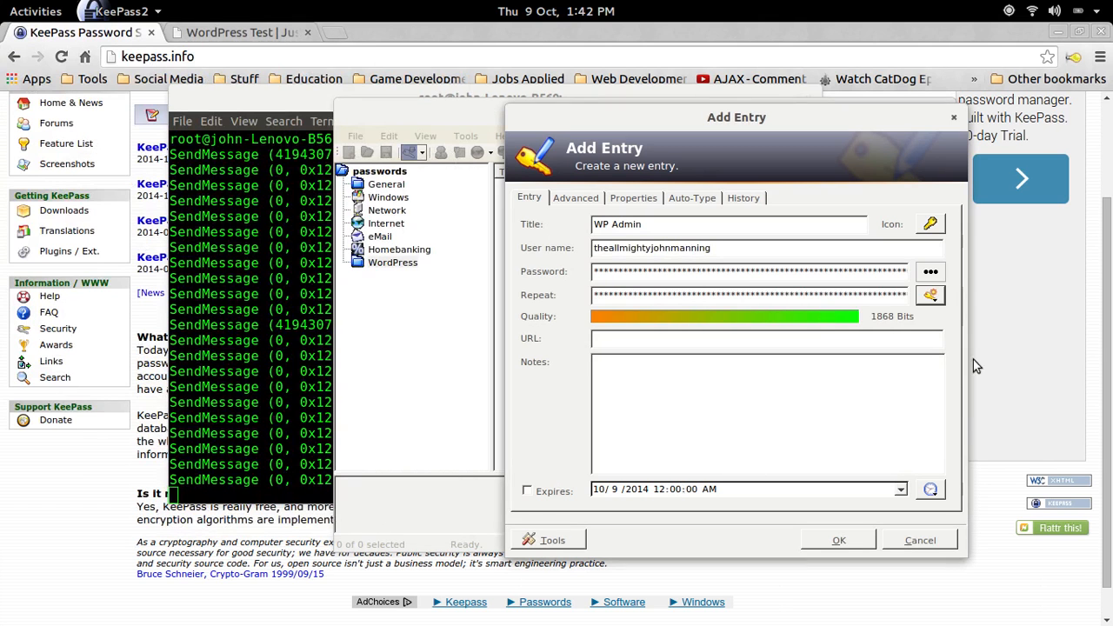
# Clear the Password and Repeat fields and refill them with a newly generated 334-bit password
pyautogui.click(930, 295)
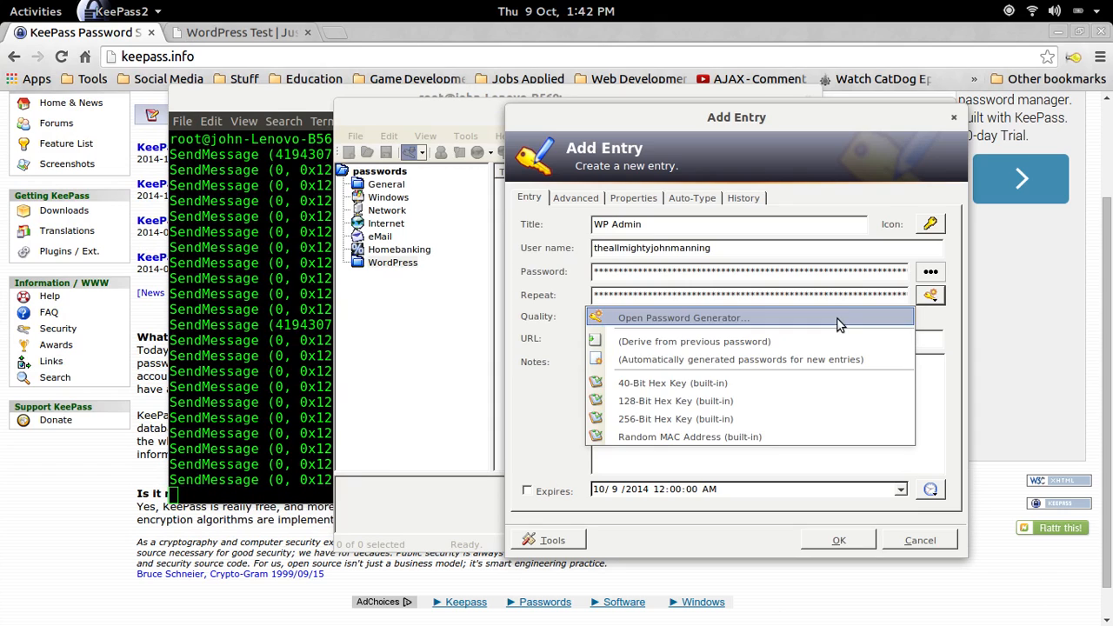
pyautogui.click(823, 275)
pyautogui.hotkey('ctrl', 'a')
pyautogui.press('BackSpace')
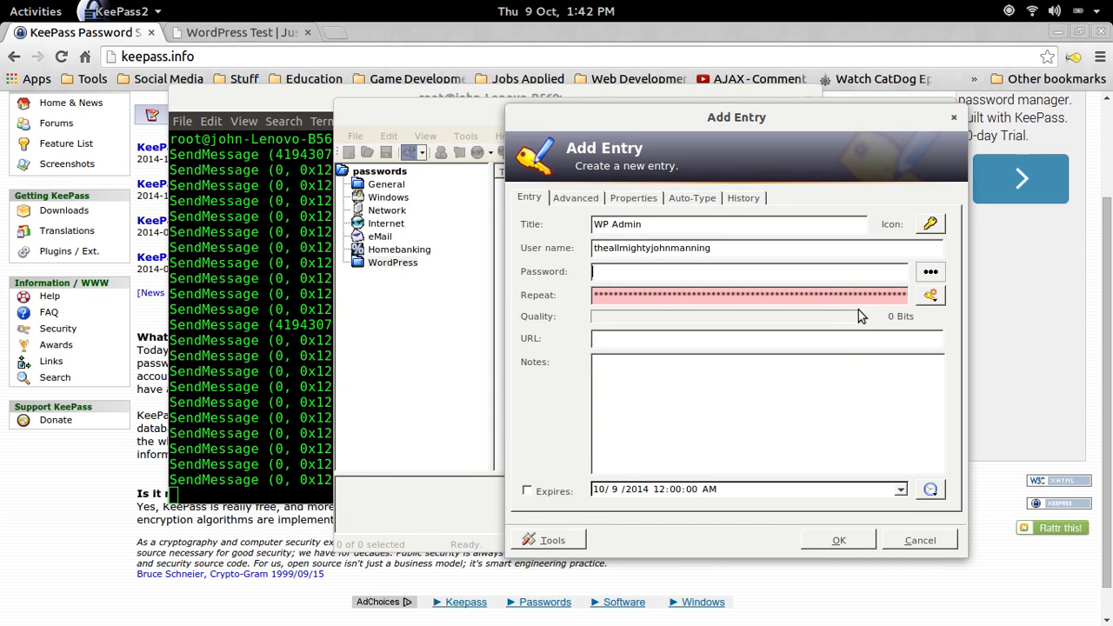
pyautogui.click(865, 296)
pyautogui.hotkey('ctrl', 'a')
pyautogui.press('BackSpace')
pyautogui.click(930, 295)
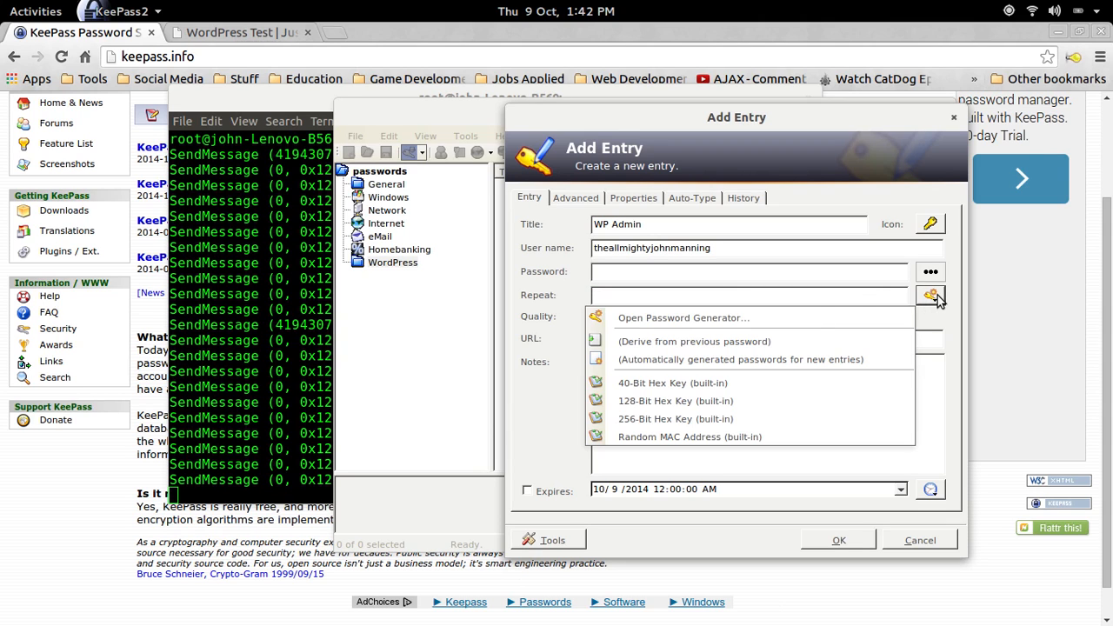
pyautogui.click(772, 316)
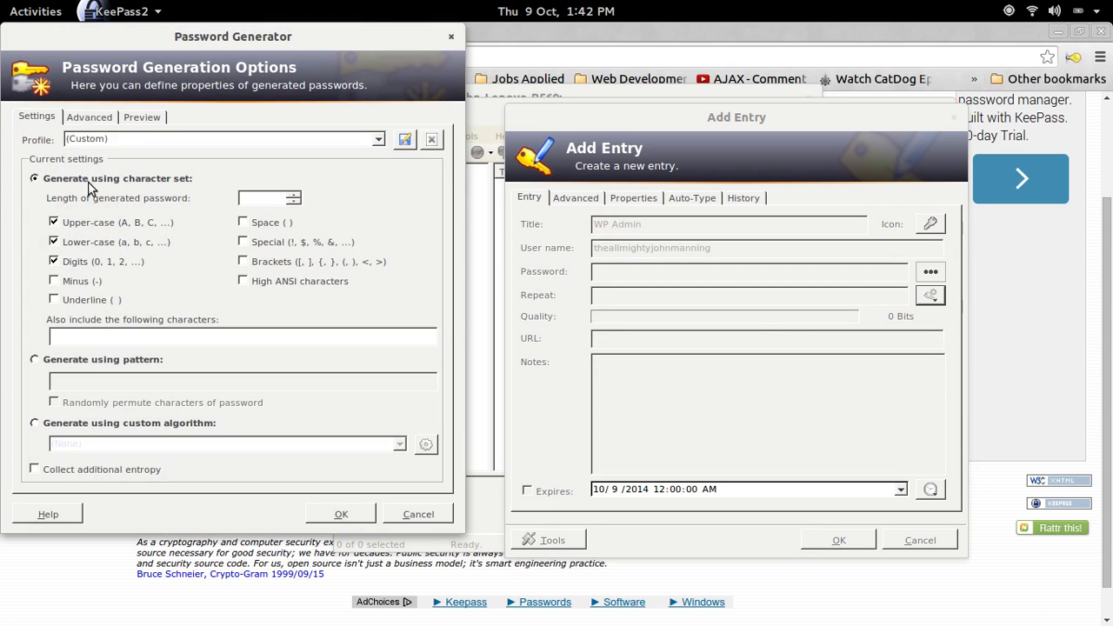
pyautogui.click(342, 515)
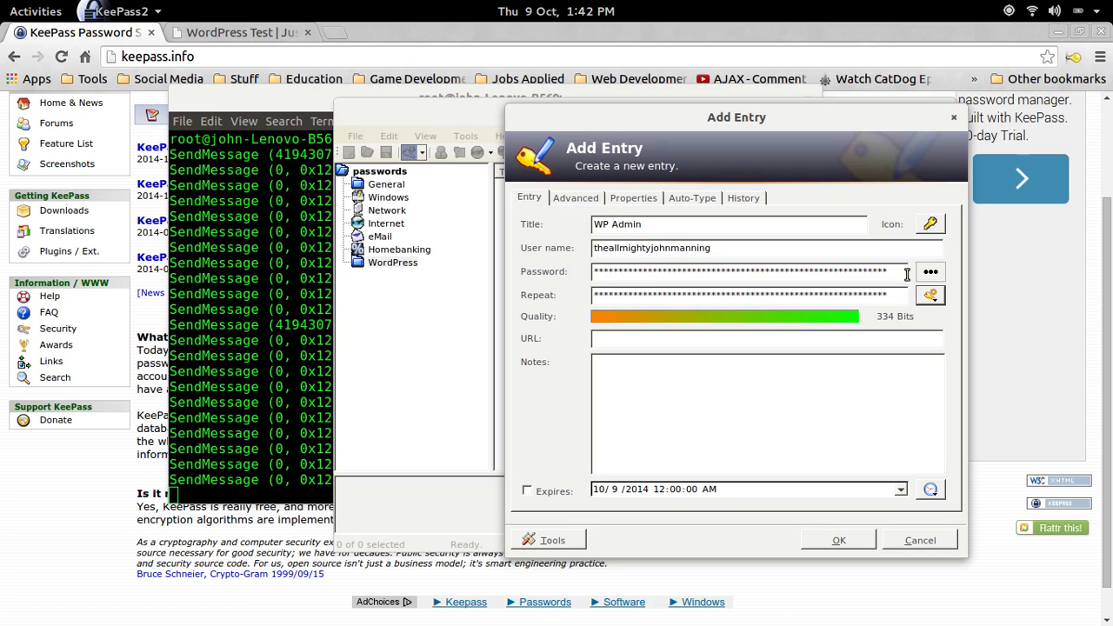
pyautogui.moveTo(906, 274); pyautogui.dragTo(534, 263)
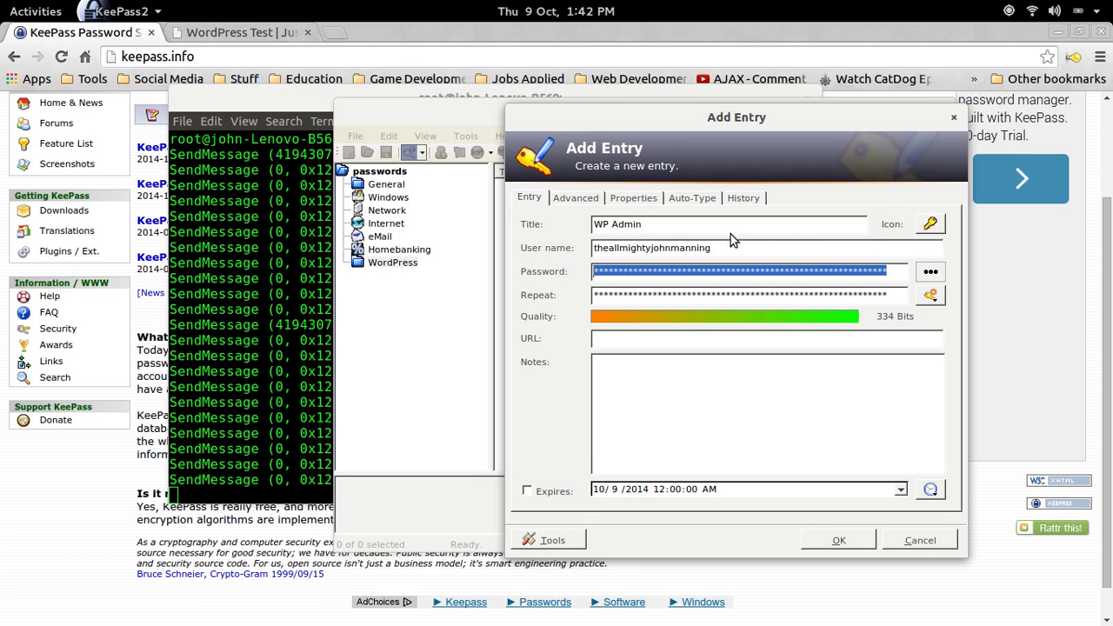
# Save the WP Admin entry to the WordPress group and copy its password to the clipboard
pyautogui.click(615, 341)
pyautogui.click(839, 541)
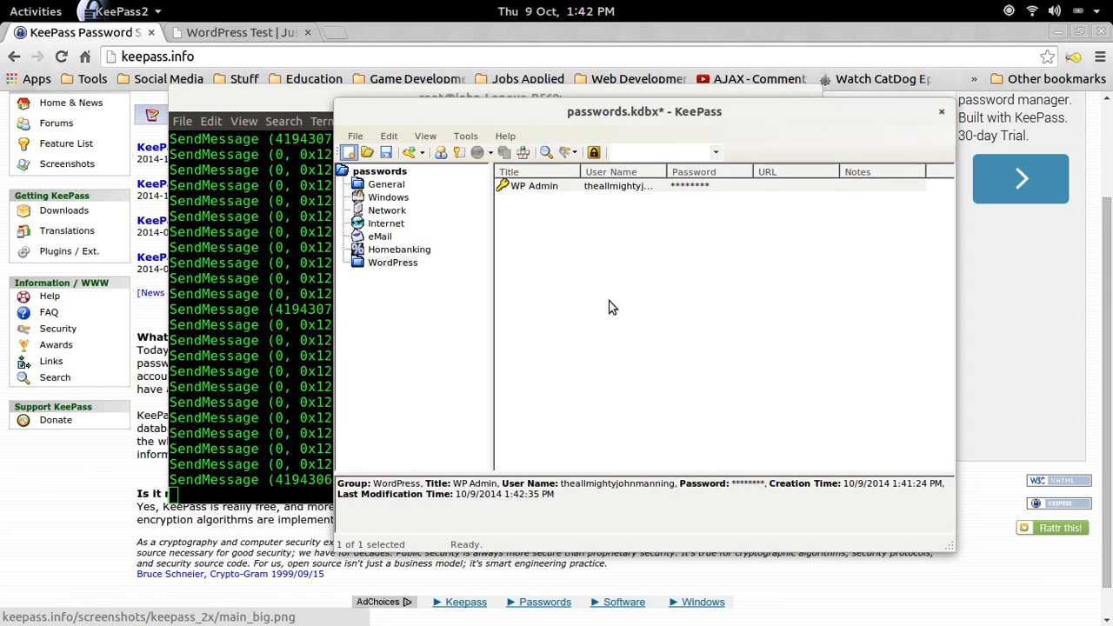
pyautogui.click(522, 189)
pyautogui.rightClick(521, 192)
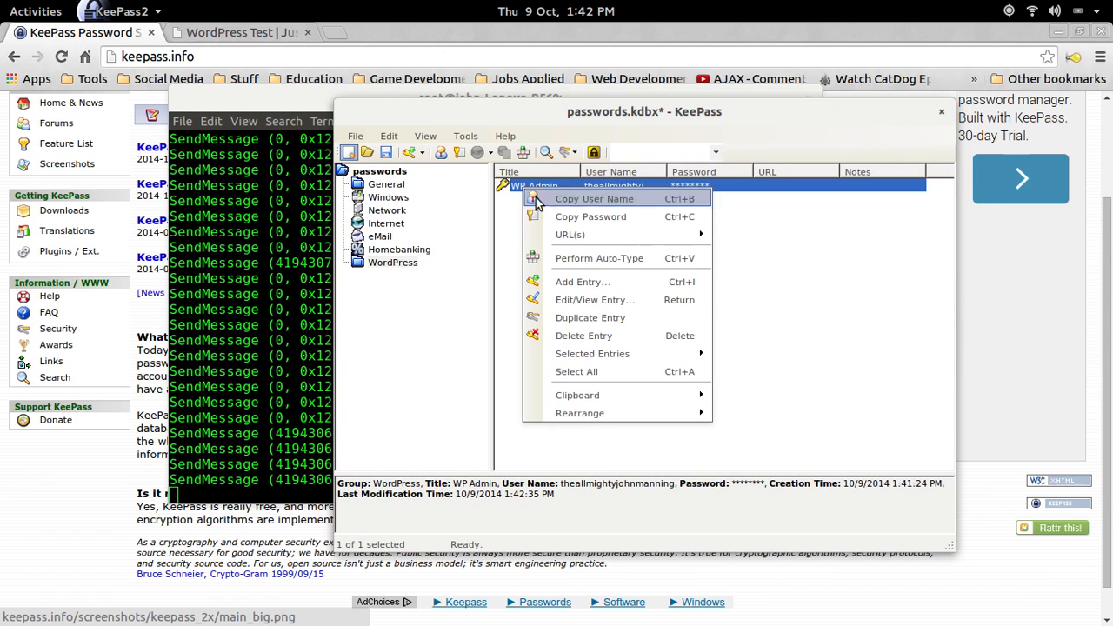
pyautogui.click(600, 200)
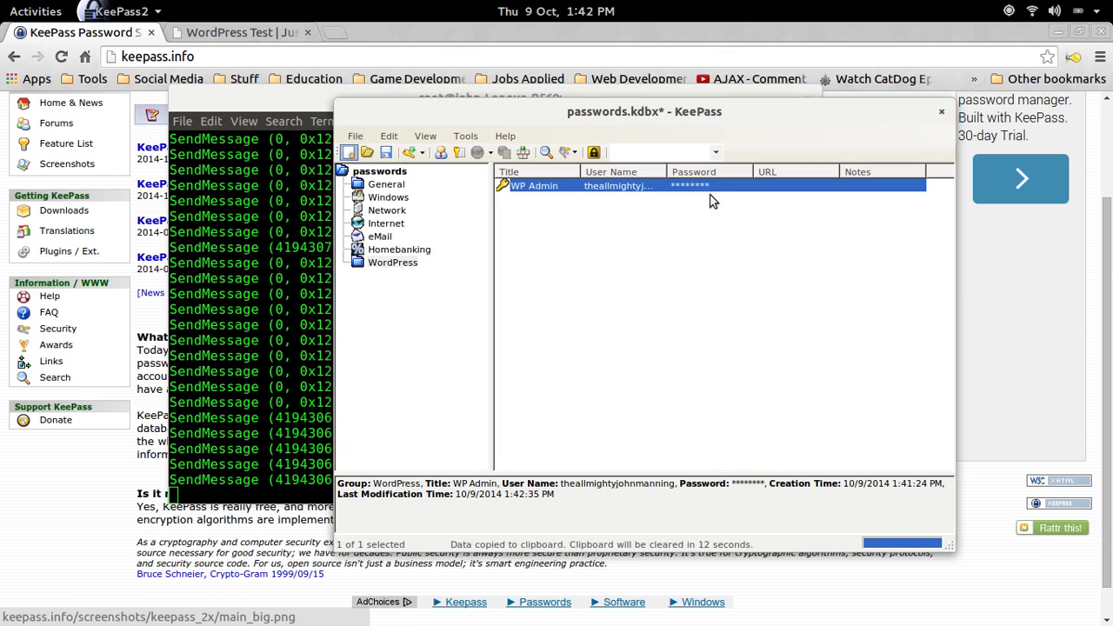
pyautogui.rightClick(562, 190)
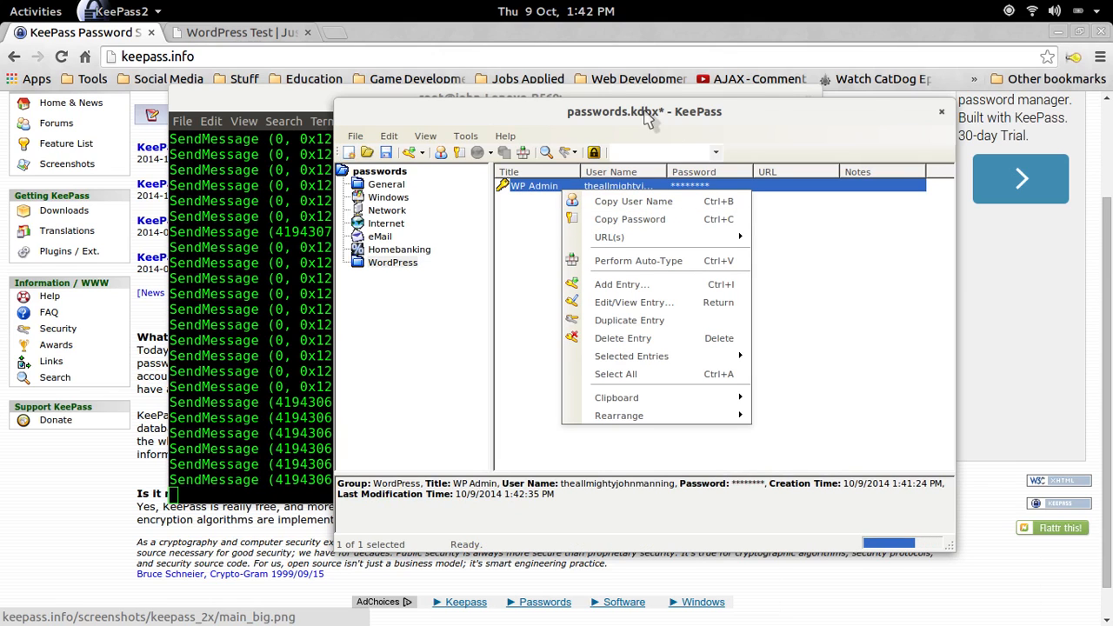
pyautogui.click(877, 304)
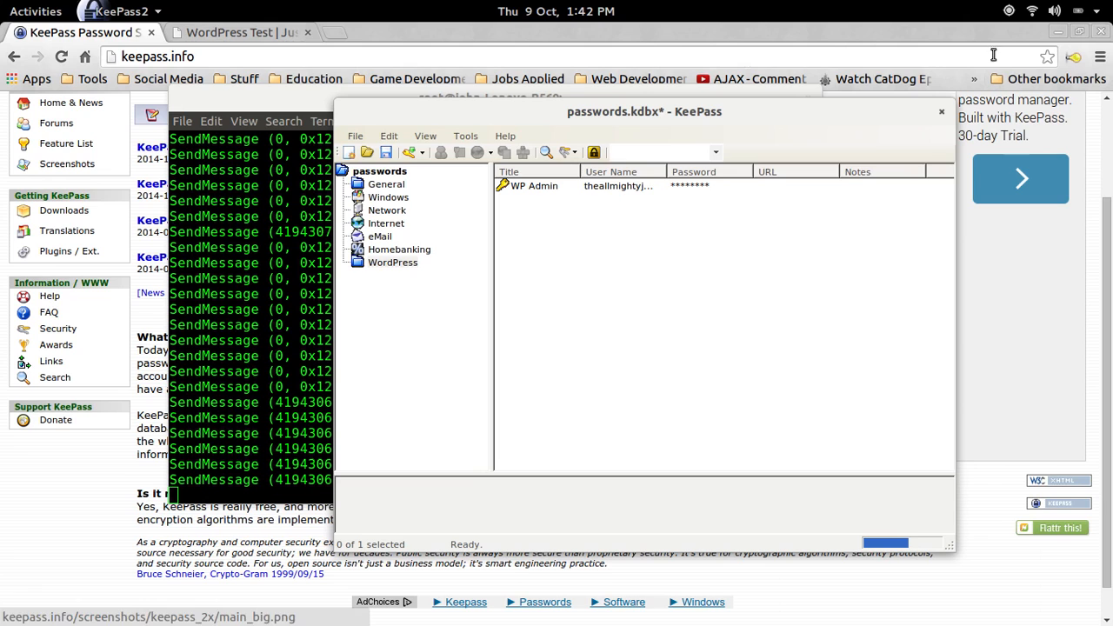
# Load the WordPress admin dashboard in the WordPress Test tab and open Users > Add New
pyautogui.click(260, 32)
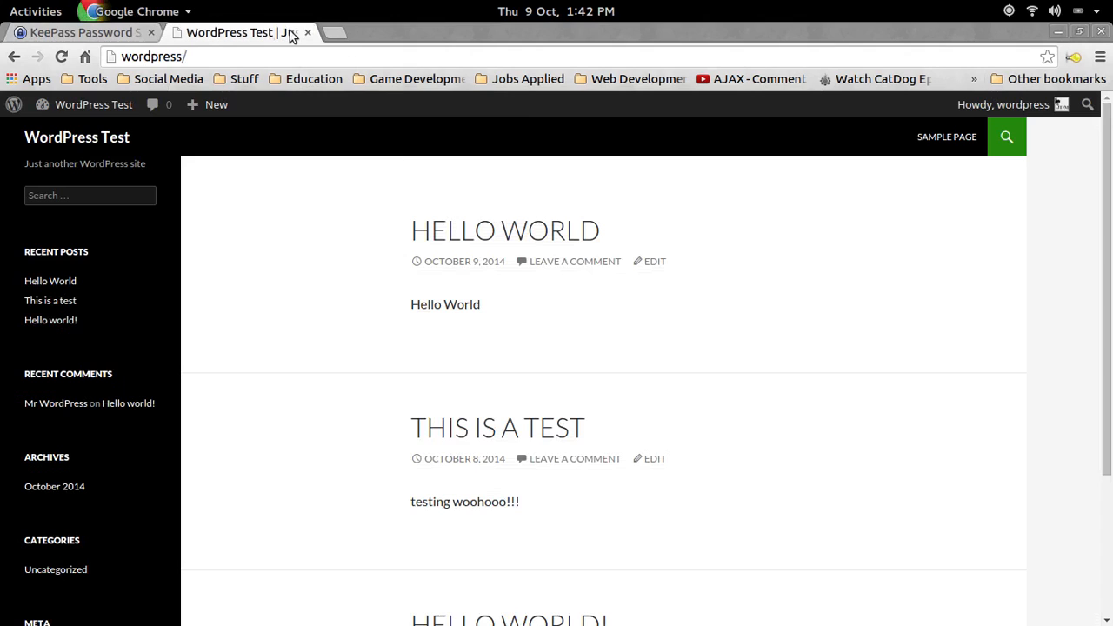
pyautogui.click(233, 61)
pyautogui.click(369, 57)
pyautogui.write('wp-admin')
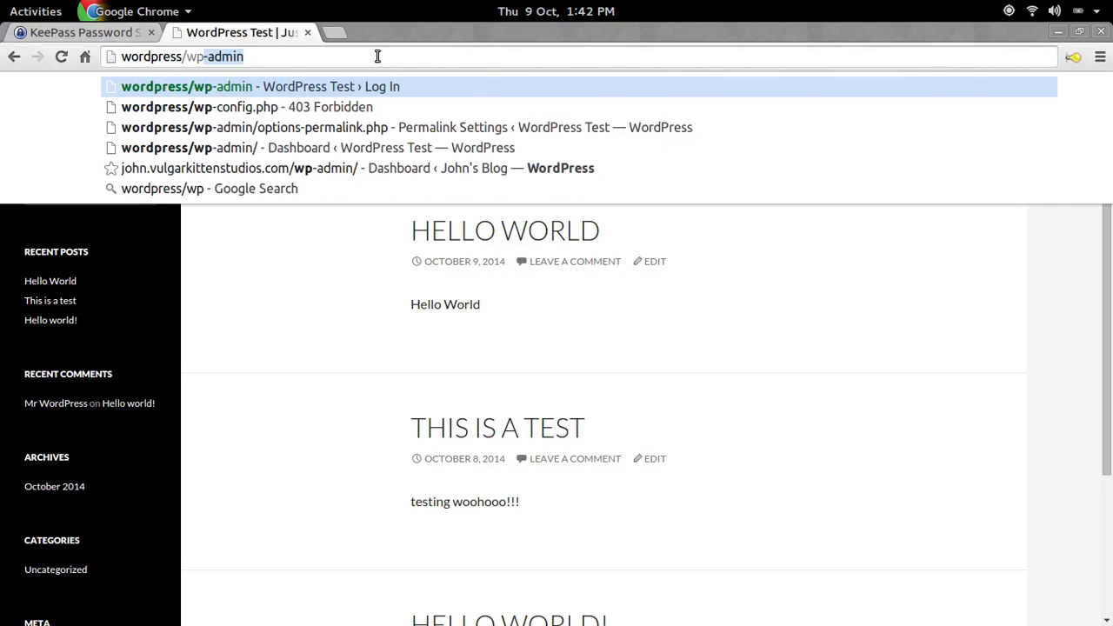
pyautogui.press('Return')
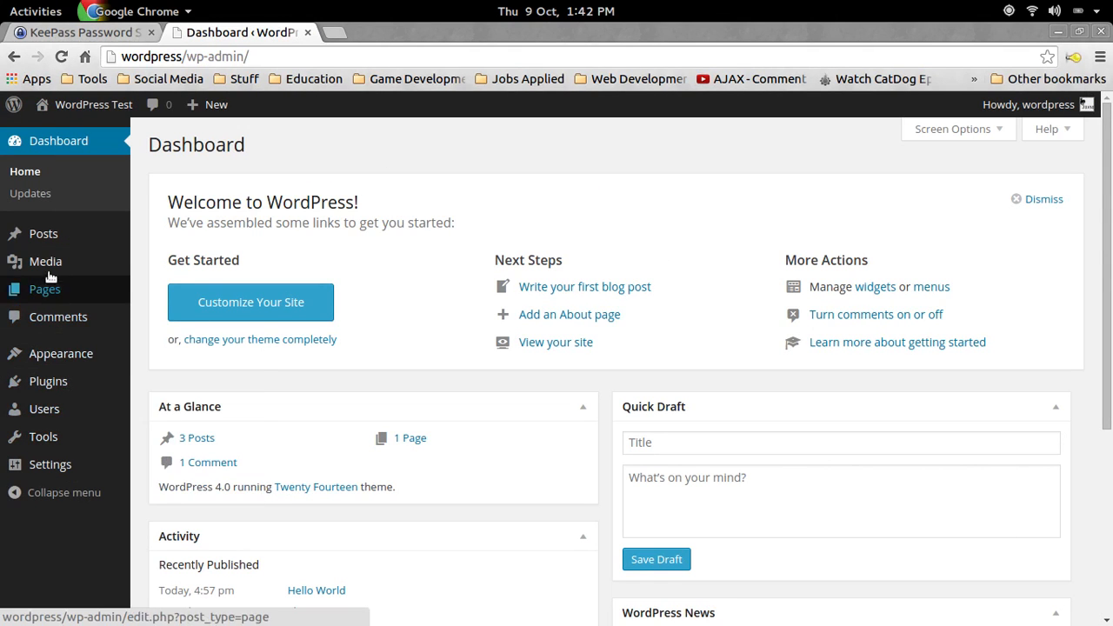
pyautogui.moveTo(63, 416)
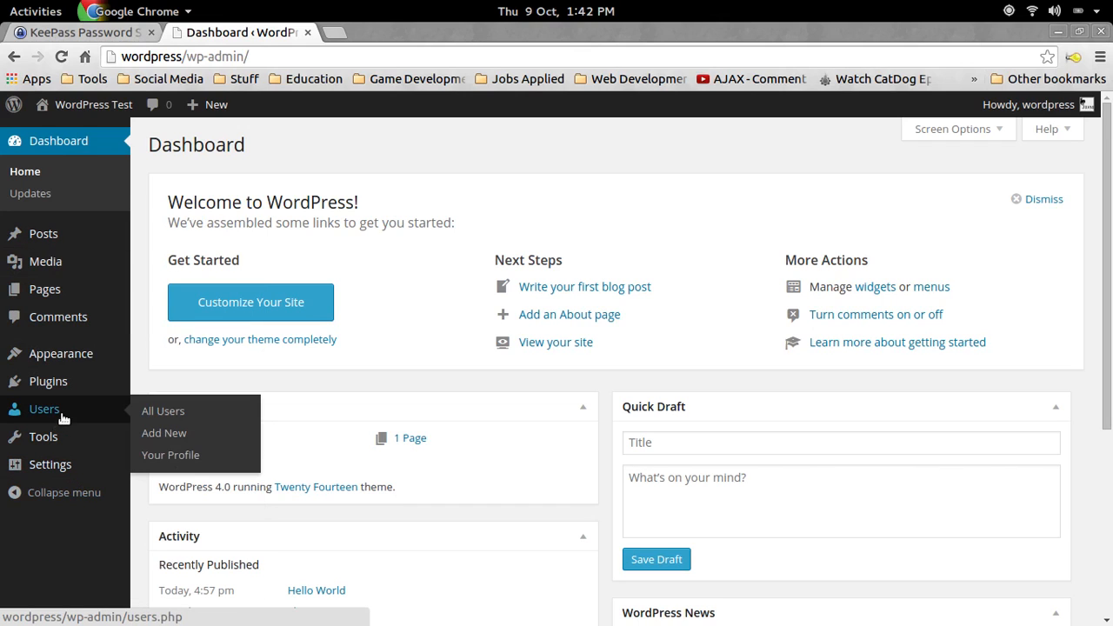
pyautogui.click(176, 433)
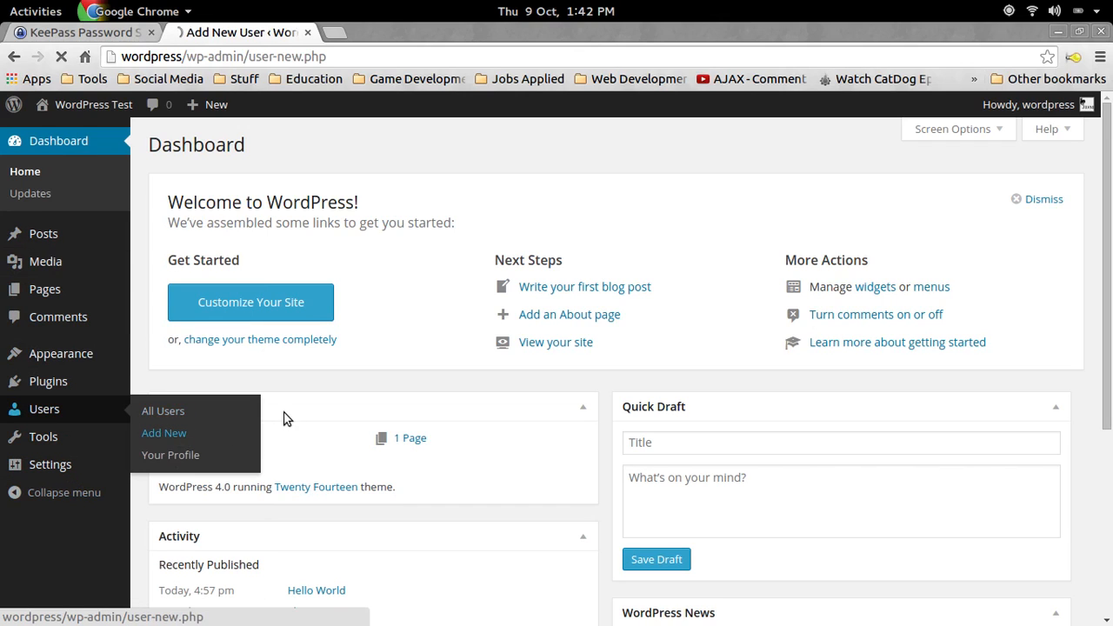
# Paste the WP Admin entry's user name from KeePass into the Username field
pyautogui.click(362, 223)
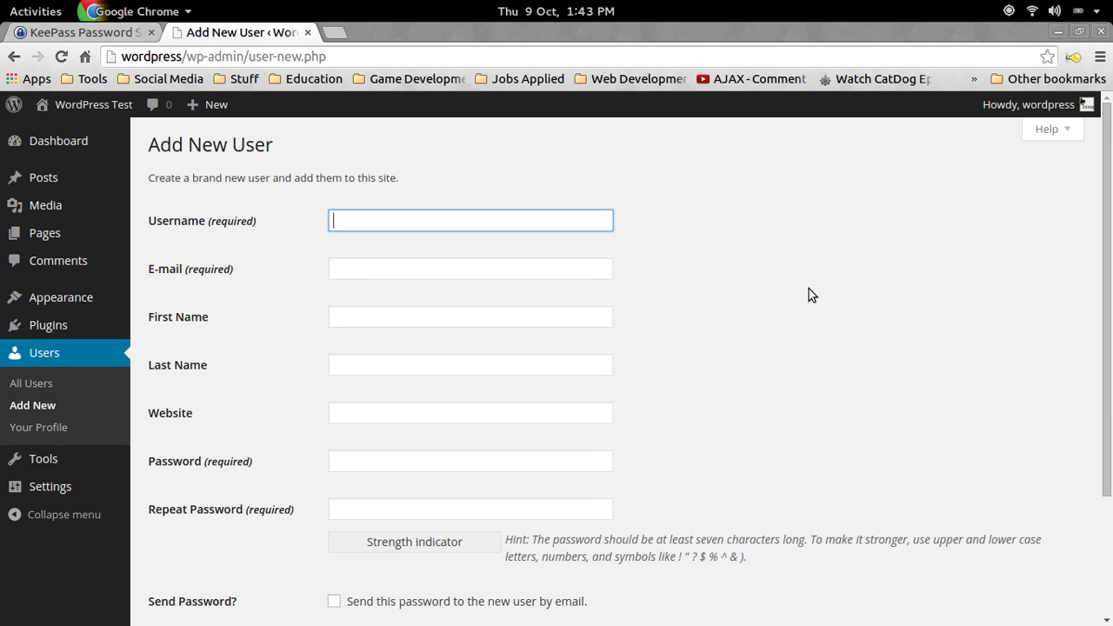
pyautogui.hotkey('alt', 'Tab')
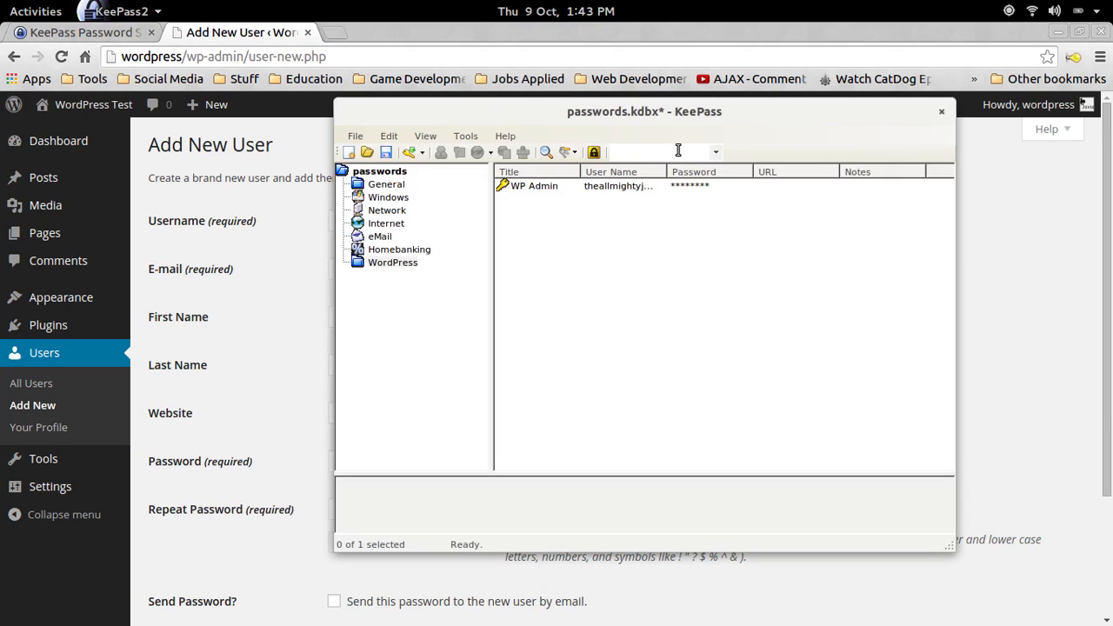
pyautogui.rightClick(545, 196)
pyautogui.click(608, 202)
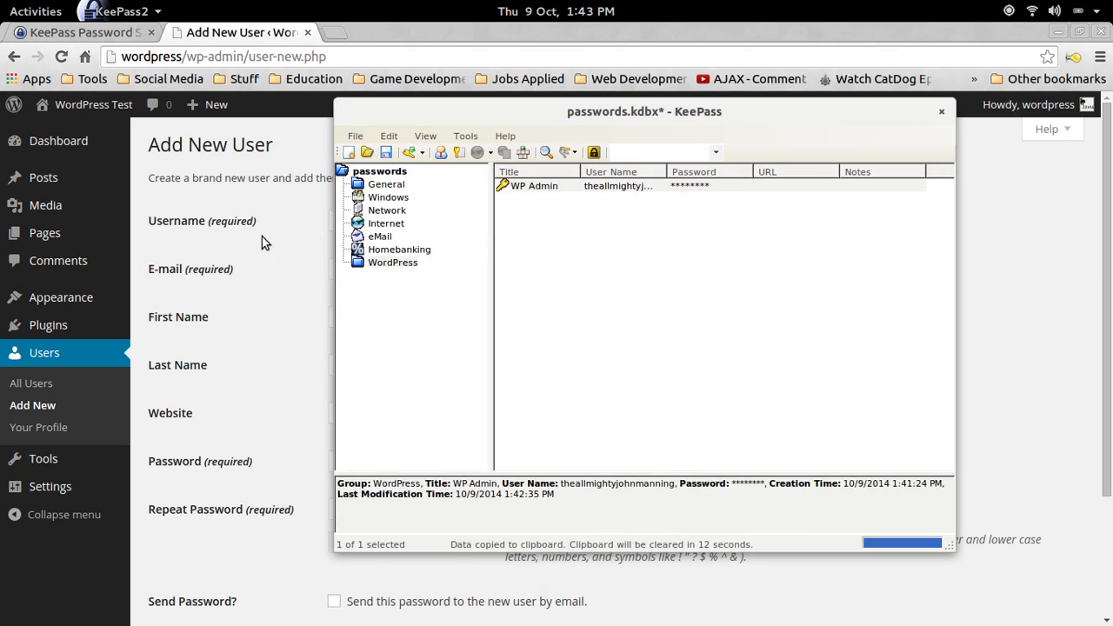
pyautogui.hotkey('alt', 'Tab')
pyautogui.hotkey('ctrl', 'v')
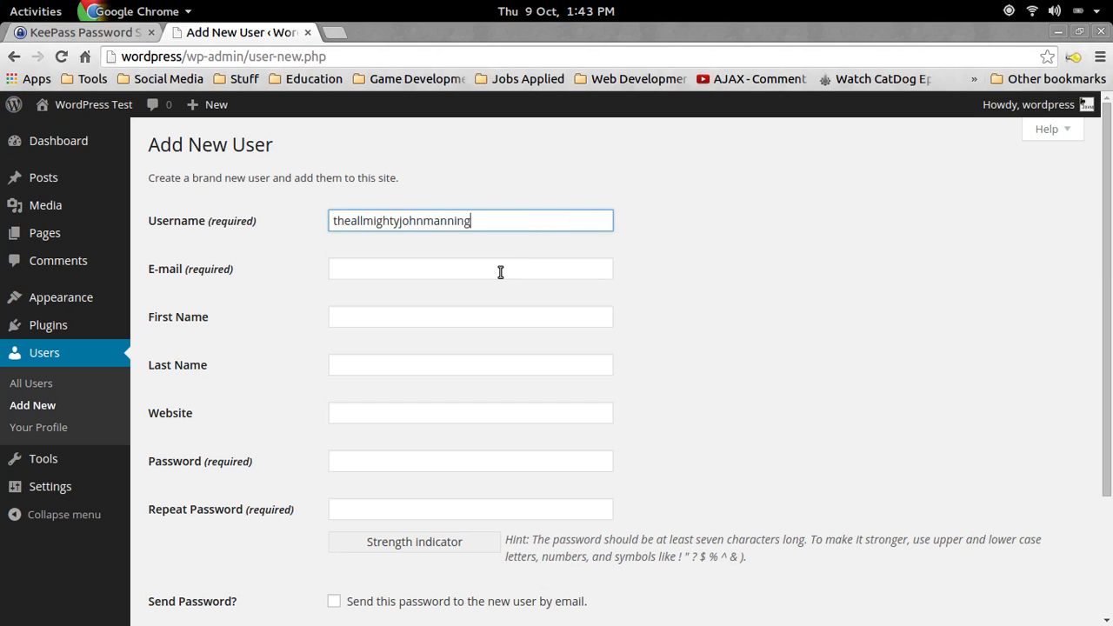
# Paste the KeePass-generated password into both Password and Repeat Password fields
pyautogui.hotkey('alt', 'Tab')
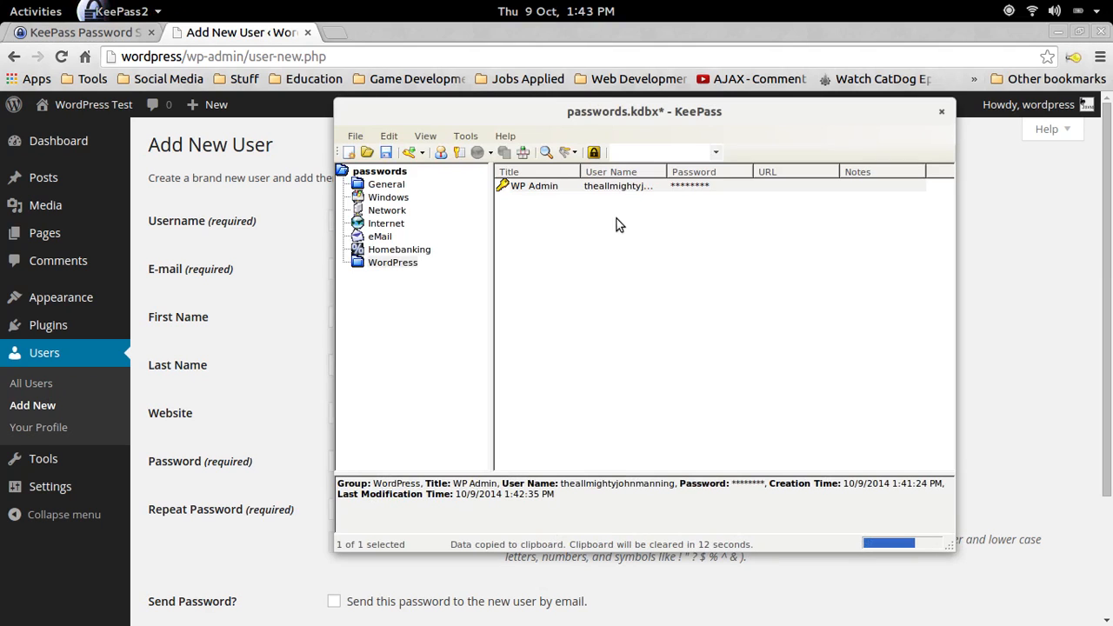
pyautogui.rightClick(586, 185)
pyautogui.click(661, 211)
pyautogui.hotkey('alt', 'Tab')
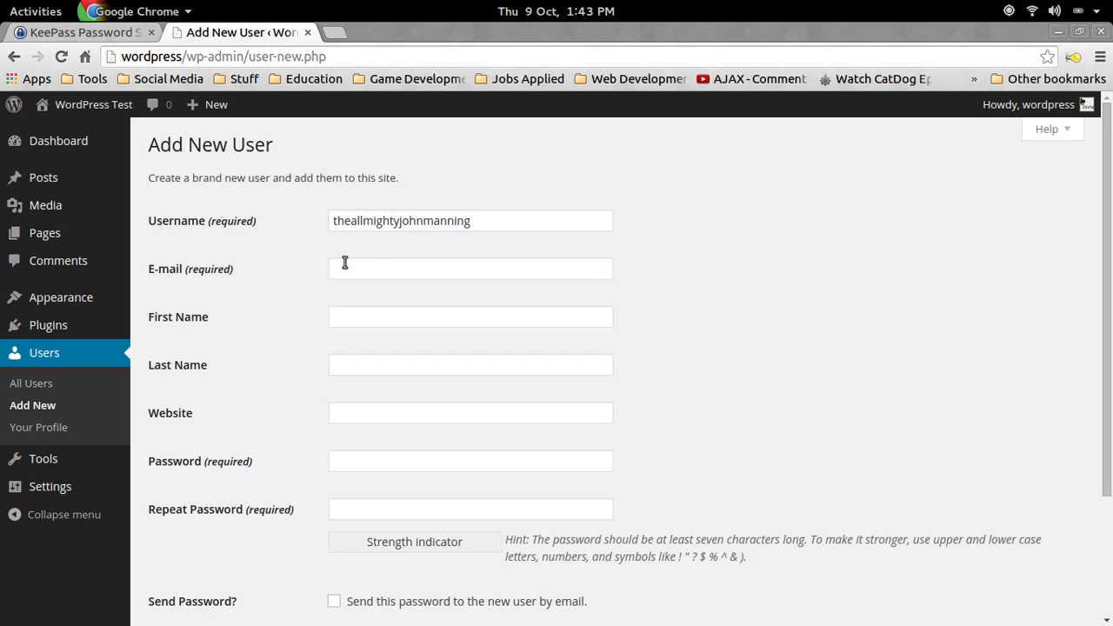
pyautogui.click(374, 462)
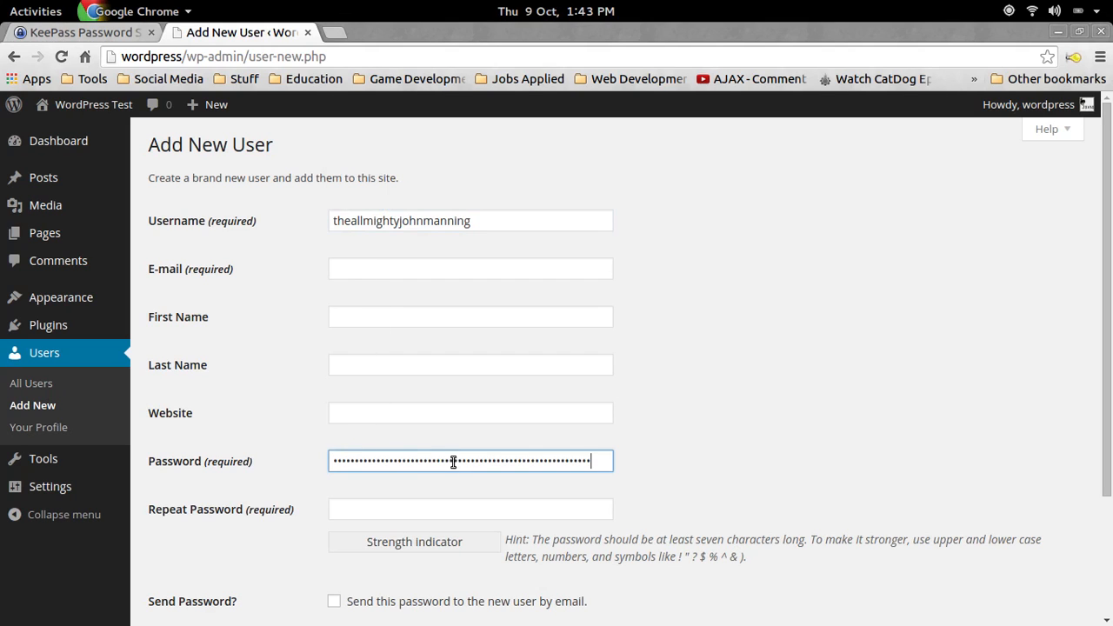
pyautogui.hotkey('ctrl', 'v')
pyautogui.click(374, 506)
pyautogui.hotkey('ctrl', 'v')
# Choose the suggested e-mail address, fill in the first name, and create the user
pyautogui.click(360, 269)
pyautogui.write('john')
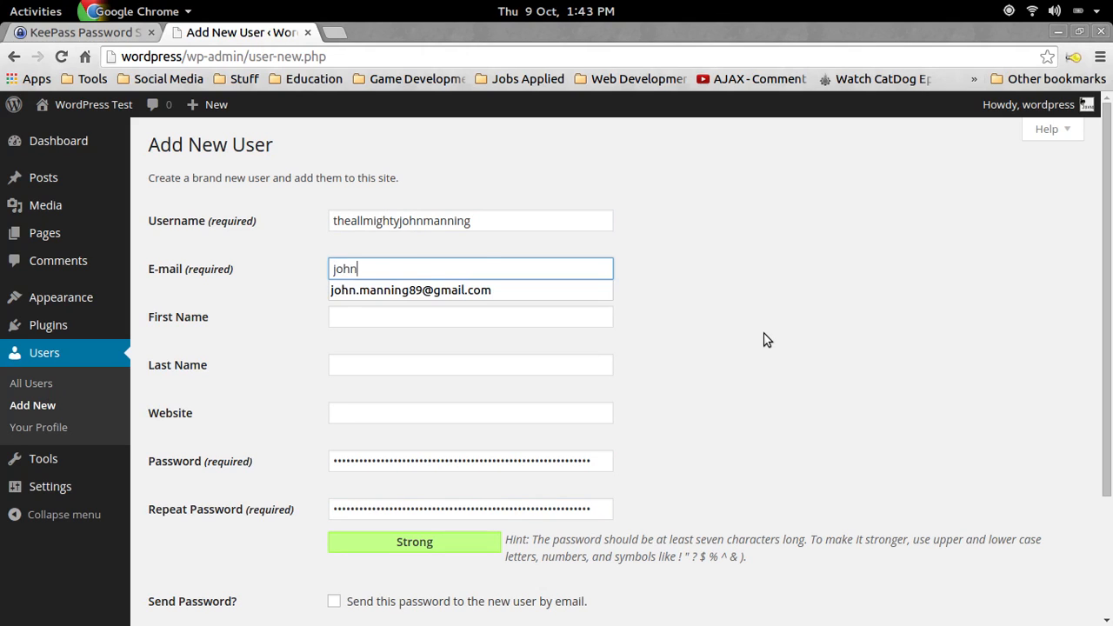
pyautogui.press('Down')
pyautogui.press('Tab')
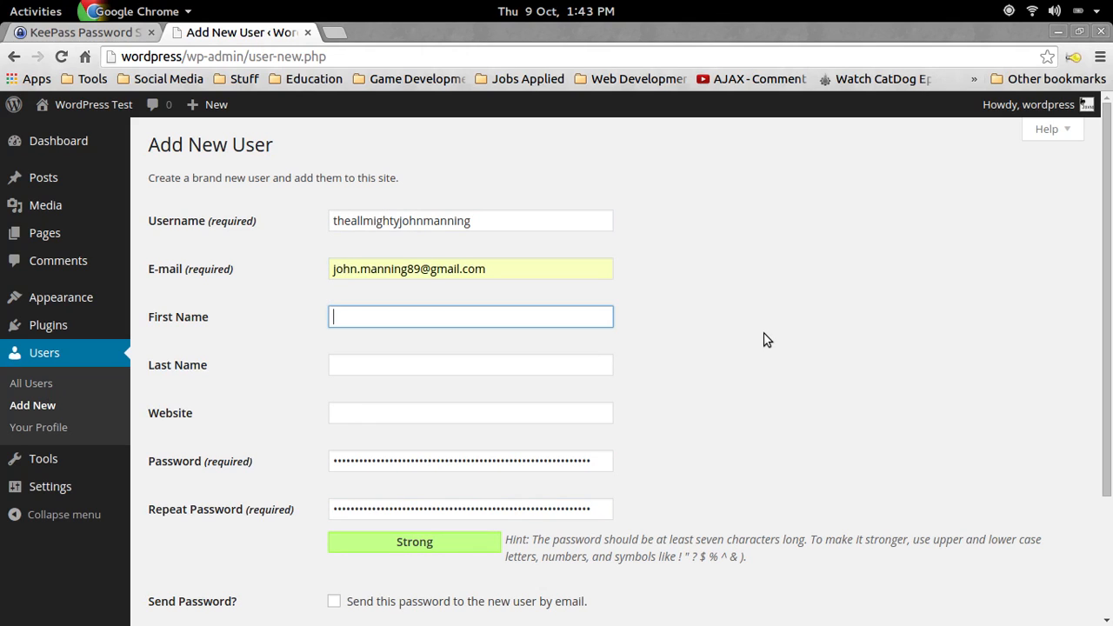
pyautogui.write('John')
pyautogui.press('Tab')
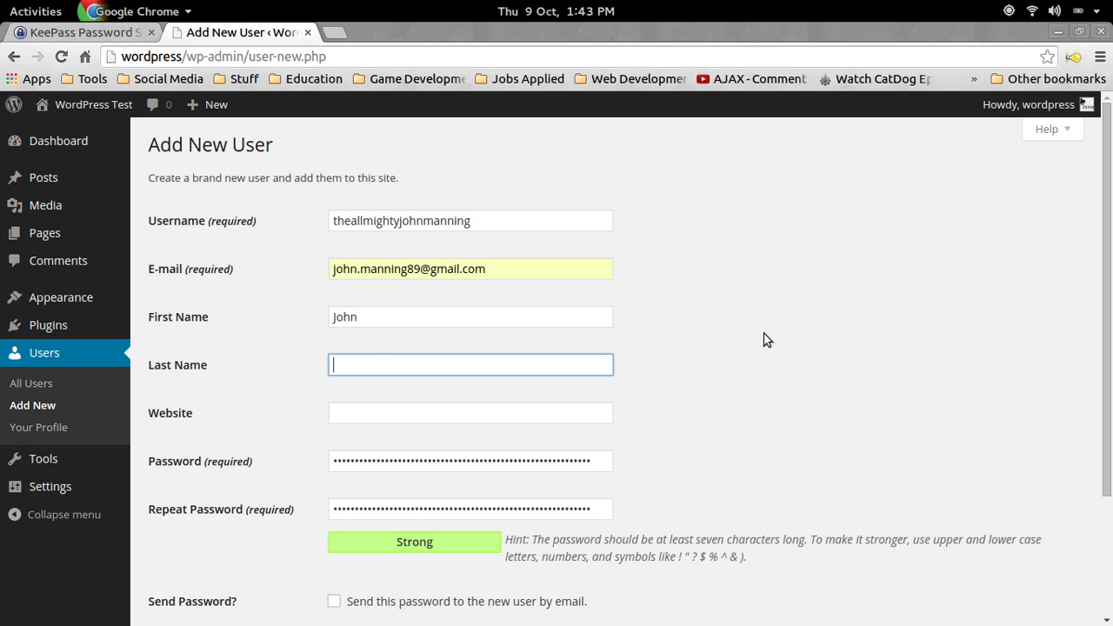
pyautogui.press('Tab')
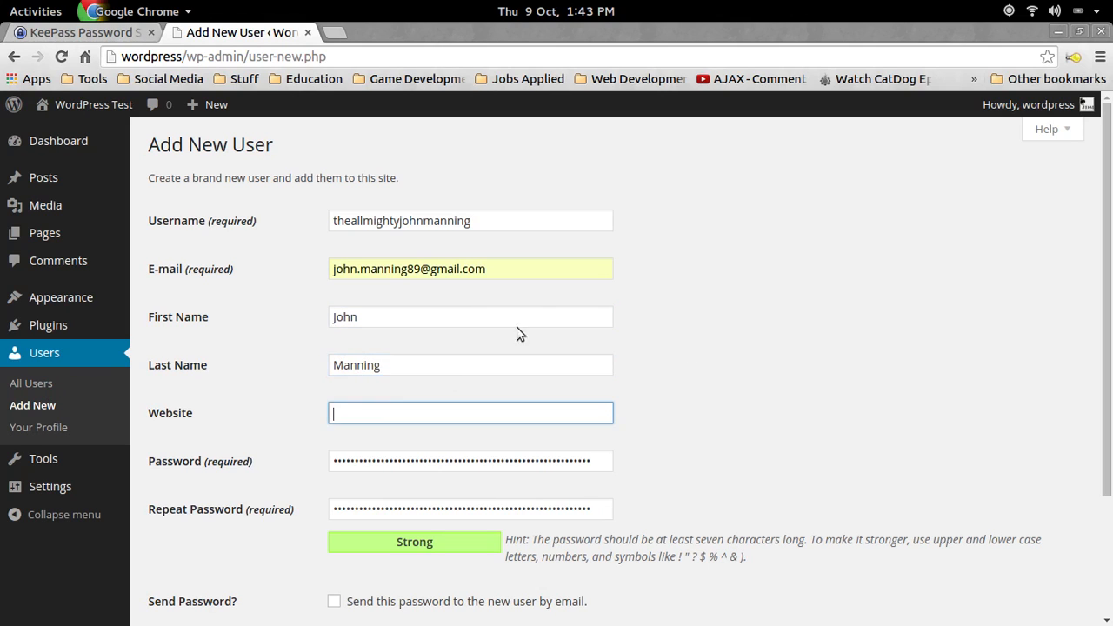
pyautogui.scroll(-3, 369, 352)
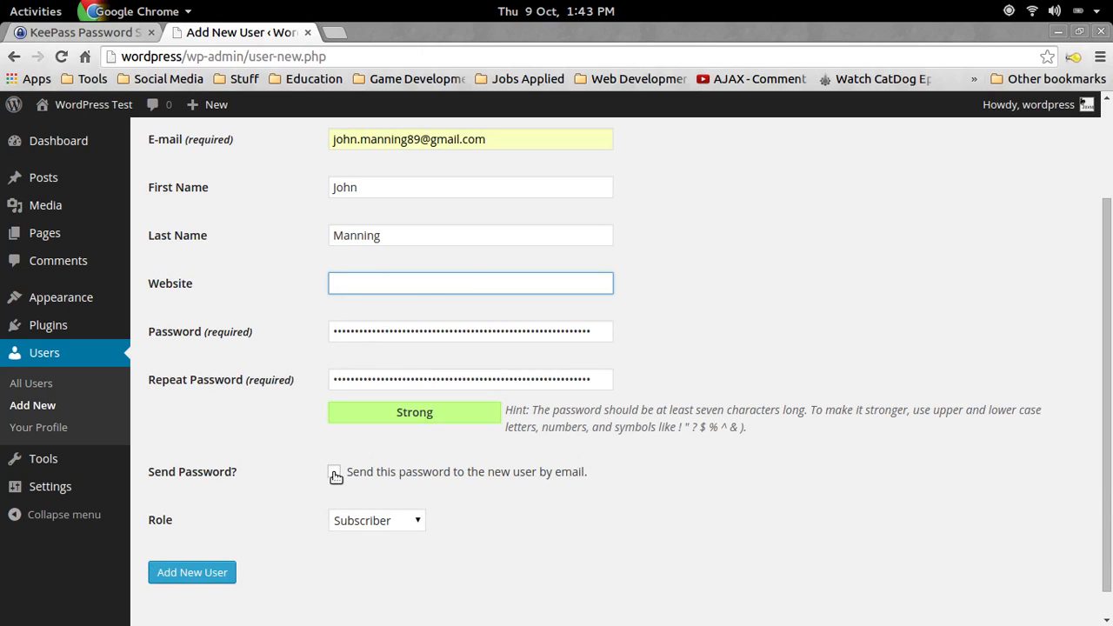
pyautogui.click(207, 578)
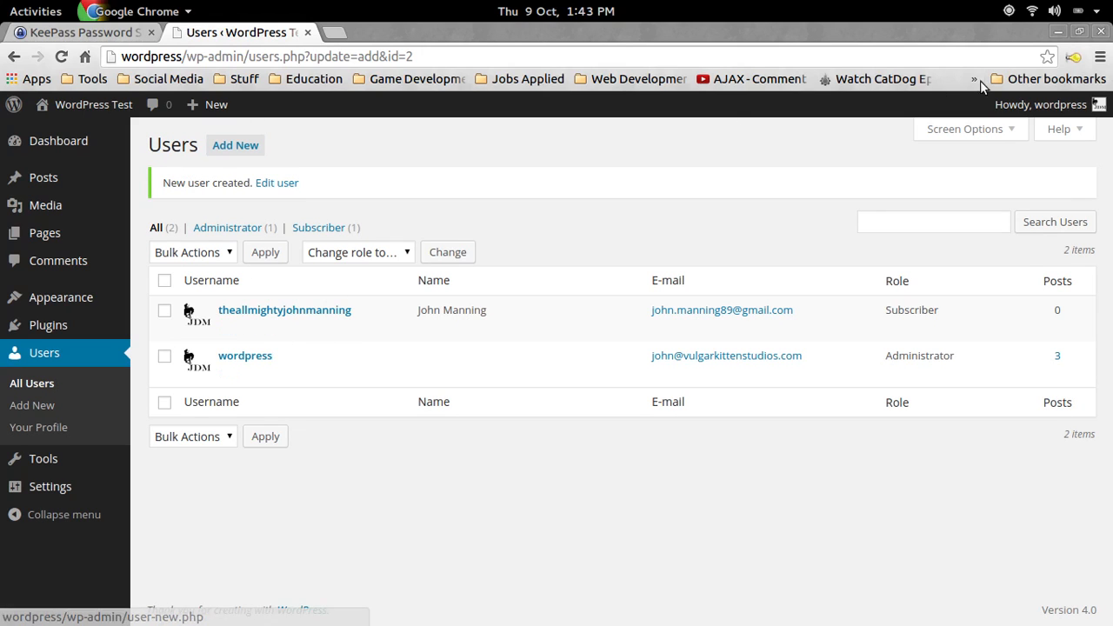
# Sign out of the admin account and paste the WP Admin user name into the login form
pyautogui.moveTo(1044, 104)
pyautogui.click(1001, 187)
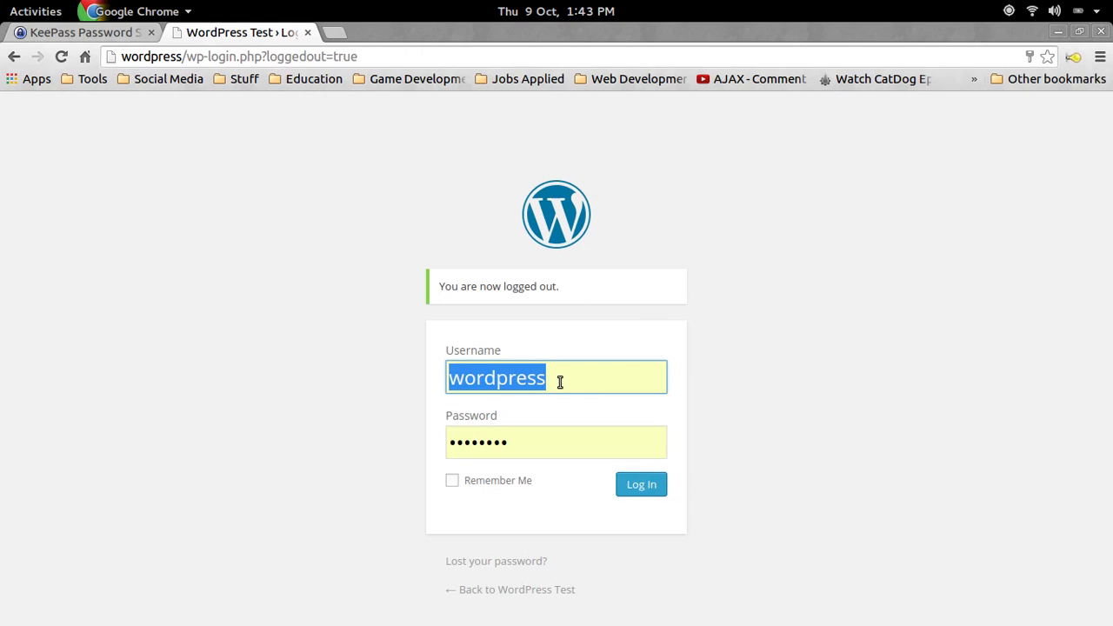
pyautogui.hotkey('alt', 'Tab')
pyautogui.rightClick(531, 193)
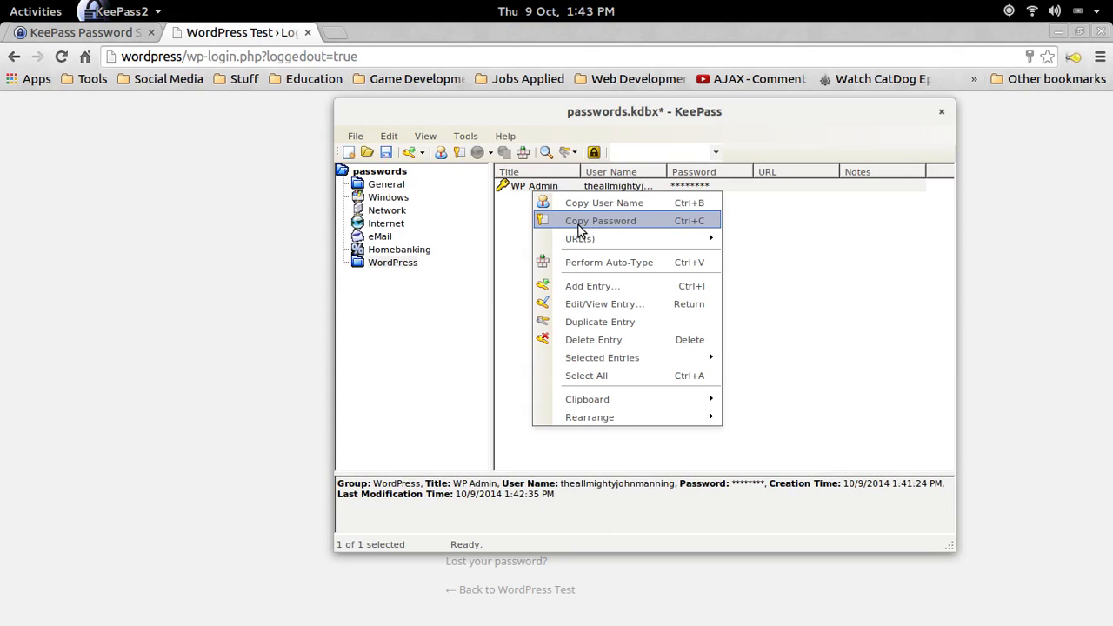
pyautogui.click(581, 204)
pyautogui.hotkey('alt', 'Tab')
pyautogui.doubleClick(555, 378)
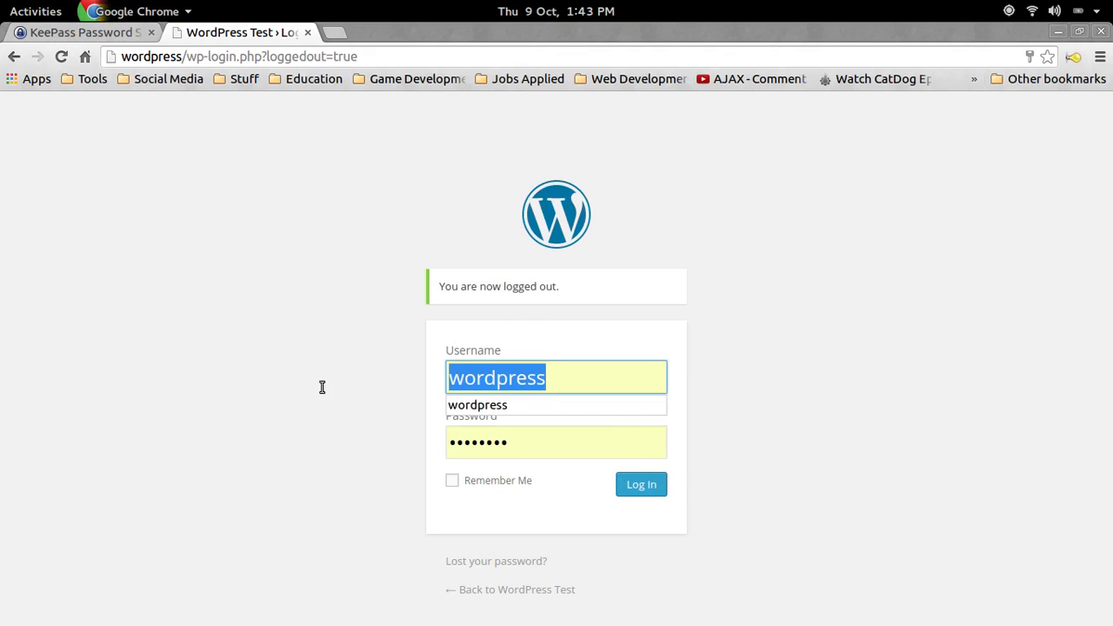
pyautogui.hotkey('ctrl', 'v')
# Paste the WP Admin password from KeePass and log in as the new user
pyautogui.hotkey('alt', 'Tab')
pyautogui.rightClick(529, 191)
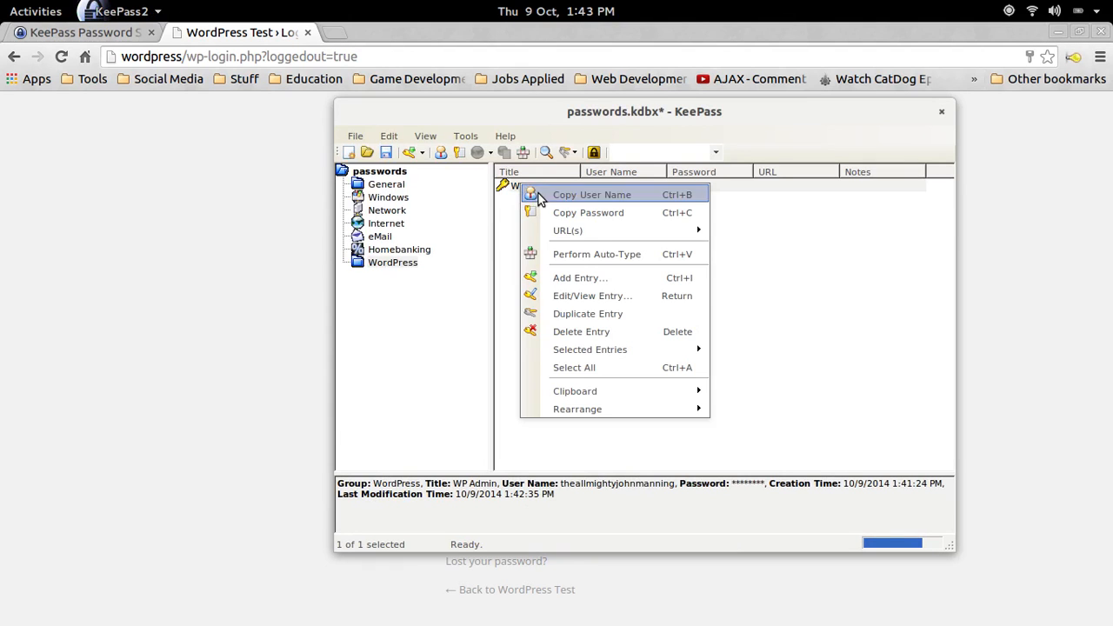
pyautogui.click(532, 216)
pyautogui.hotkey('alt', 'Tab')
pyautogui.click(498, 441)
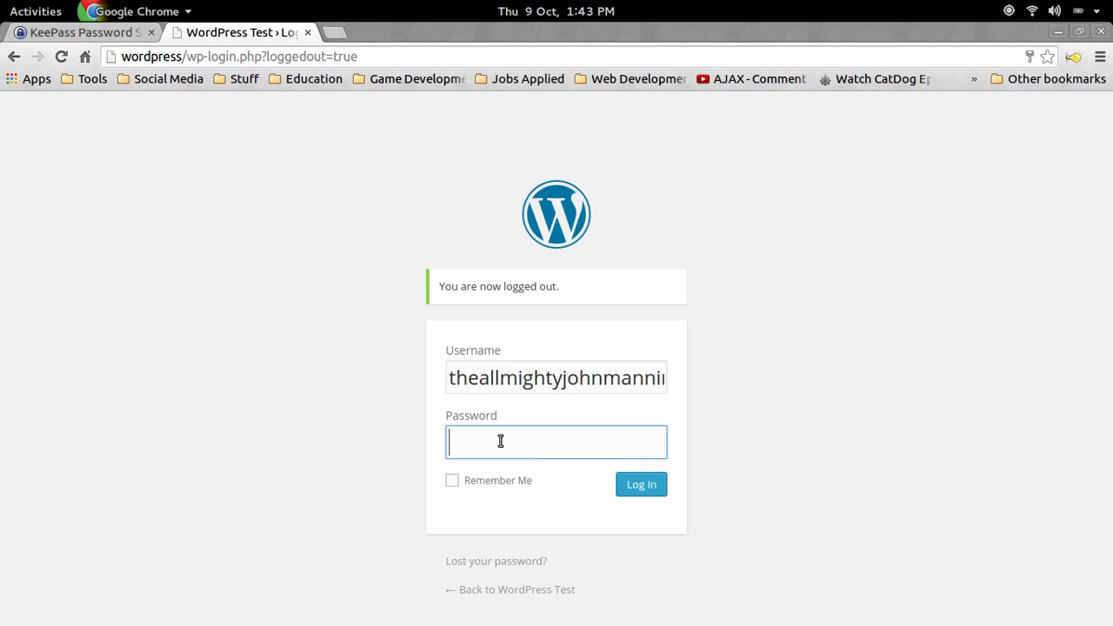
pyautogui.hotkey('ctrl', 'v')
pyautogui.click(627, 487)
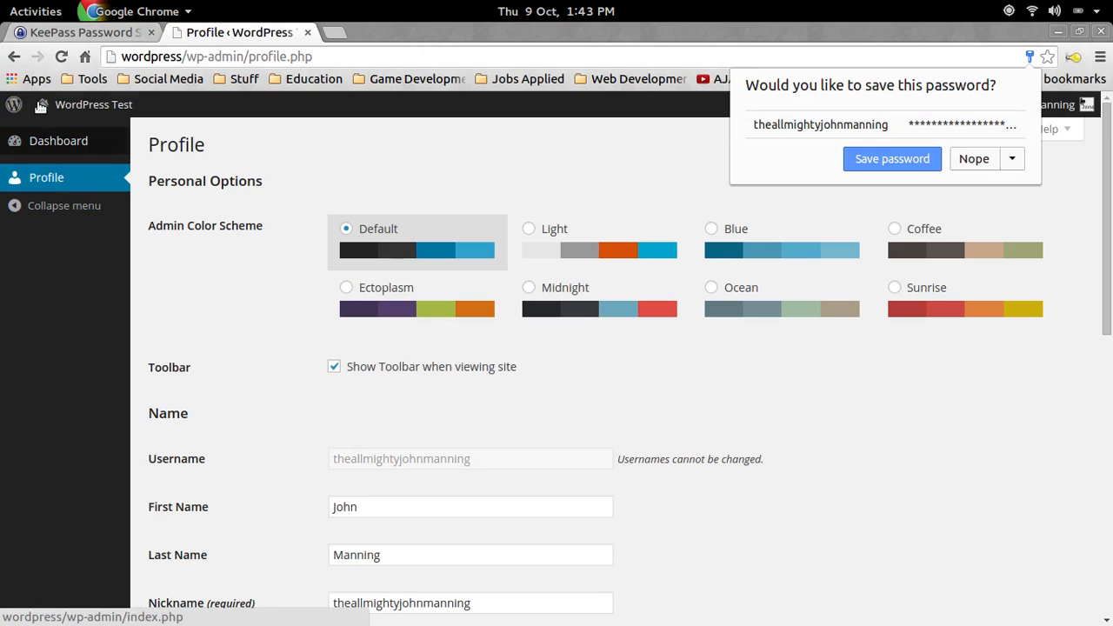
# Decline Chrome's password save prompt and log back in as the original admin
pyautogui.click(974, 160)
pyautogui.moveTo(1044, 112)
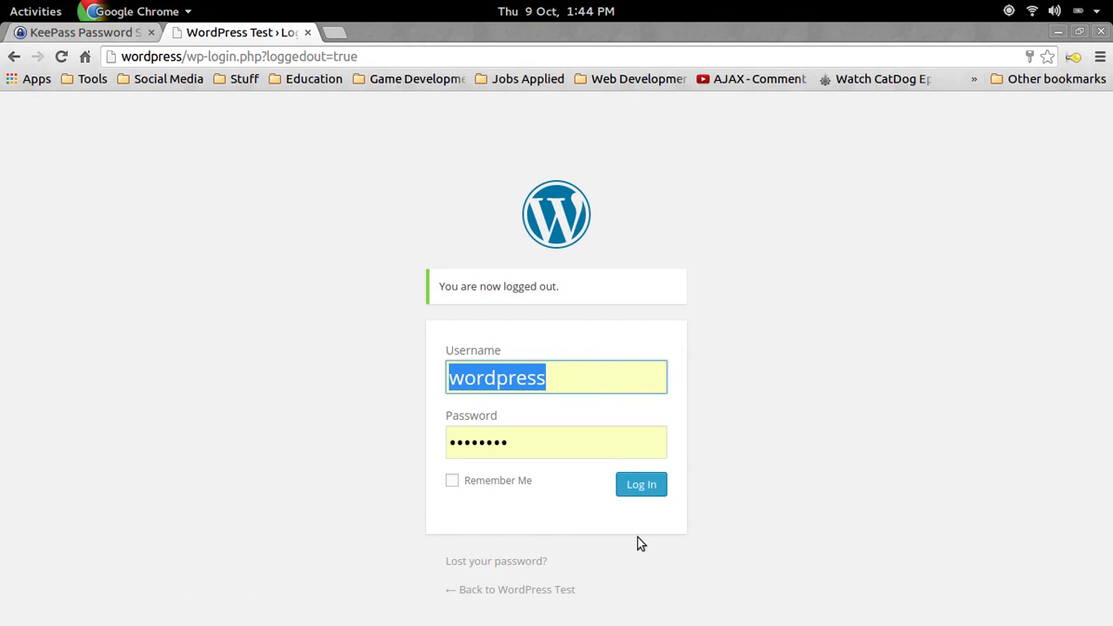
pyautogui.click(643, 484)
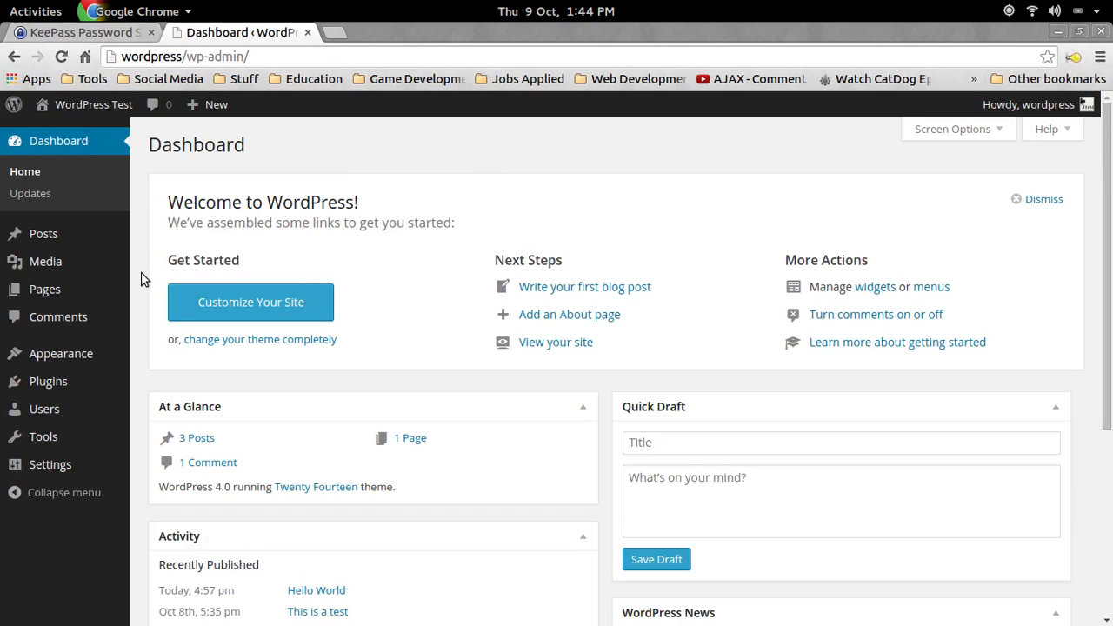
# Set the new user's role to Administrator in All Users, update the user, and log out
pyautogui.click(170, 411)
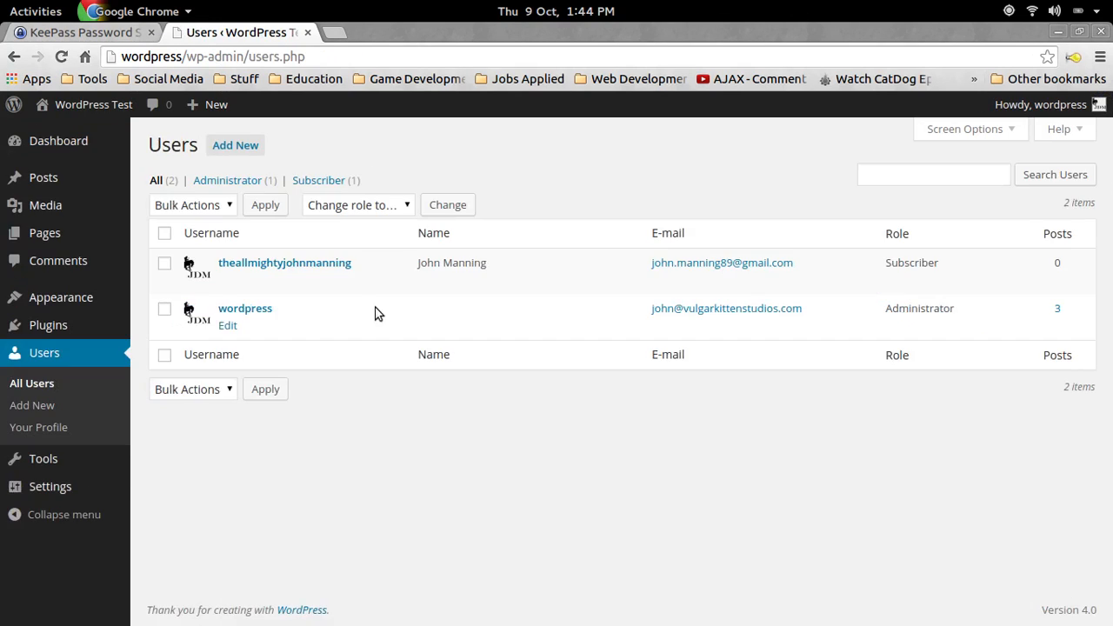
pyautogui.click(278, 264)
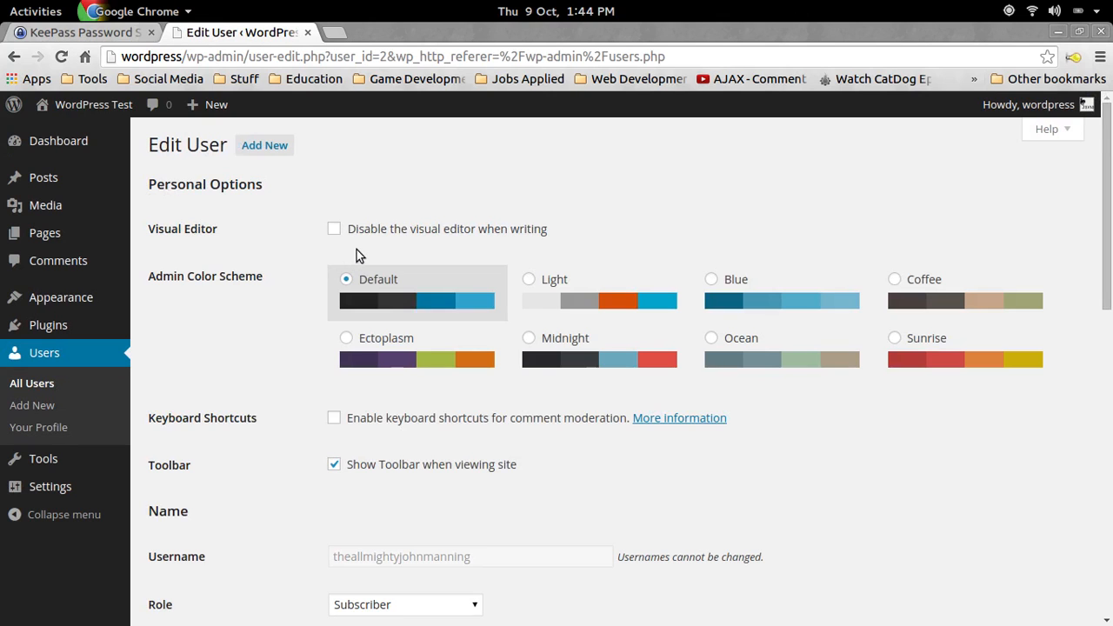
pyautogui.scroll(-5, 299, 258)
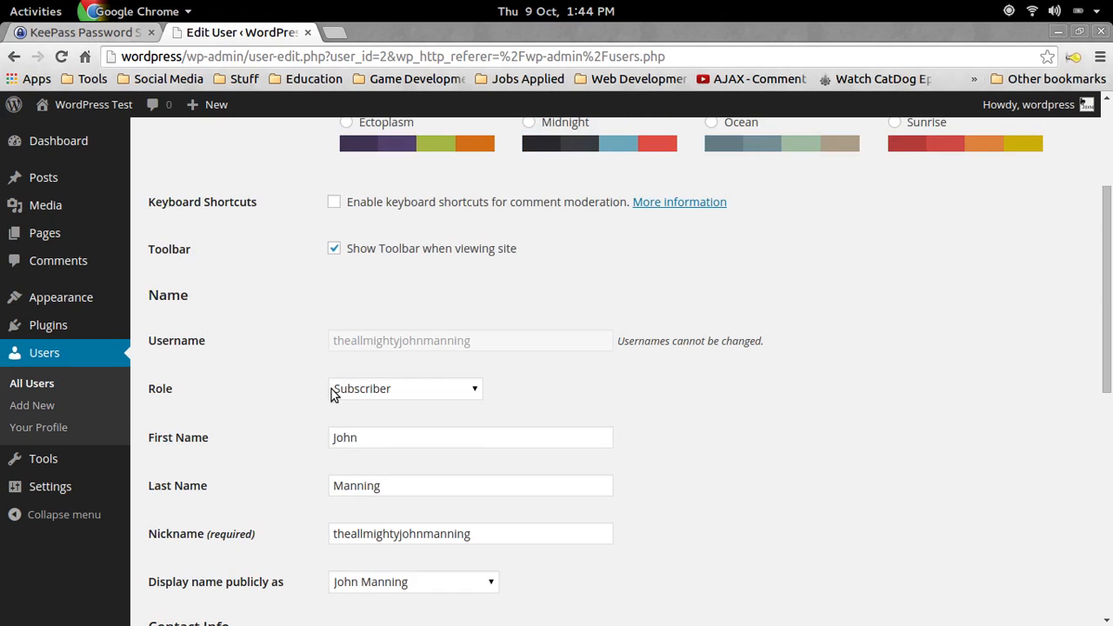
pyautogui.click(369, 387)
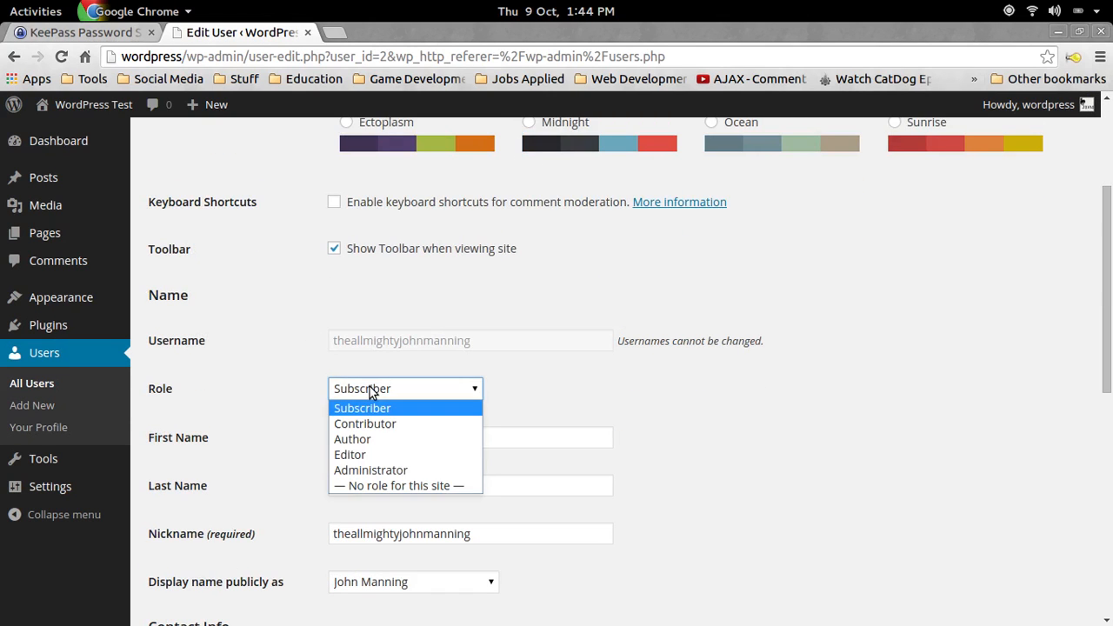
pyautogui.click(388, 471)
pyautogui.scroll(-12, 813, 313)
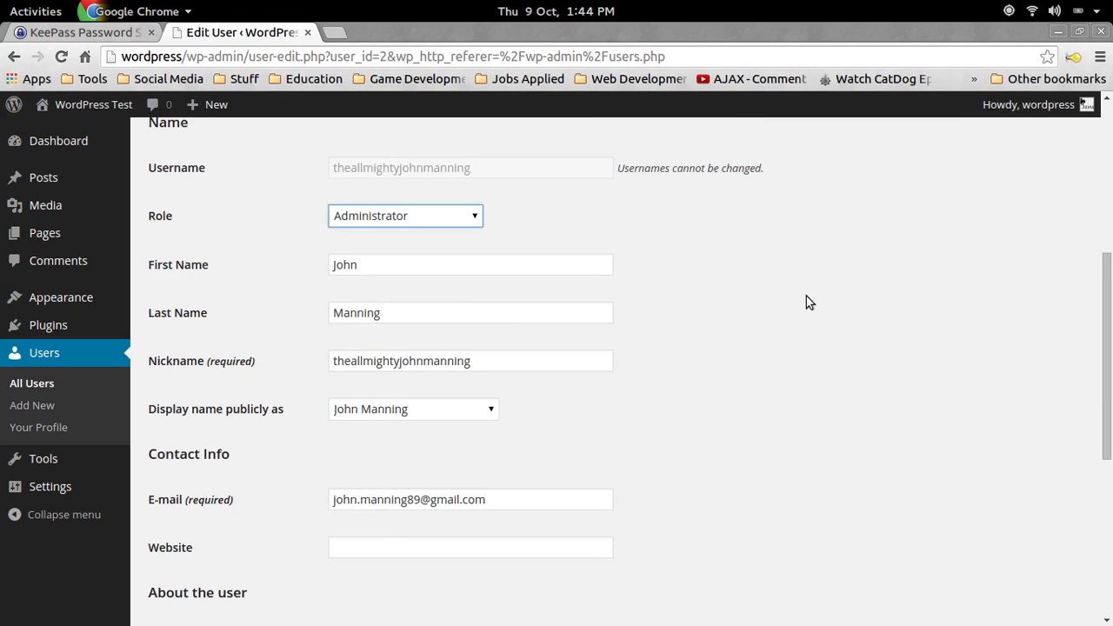
pyautogui.scroll(-1, 860, 379)
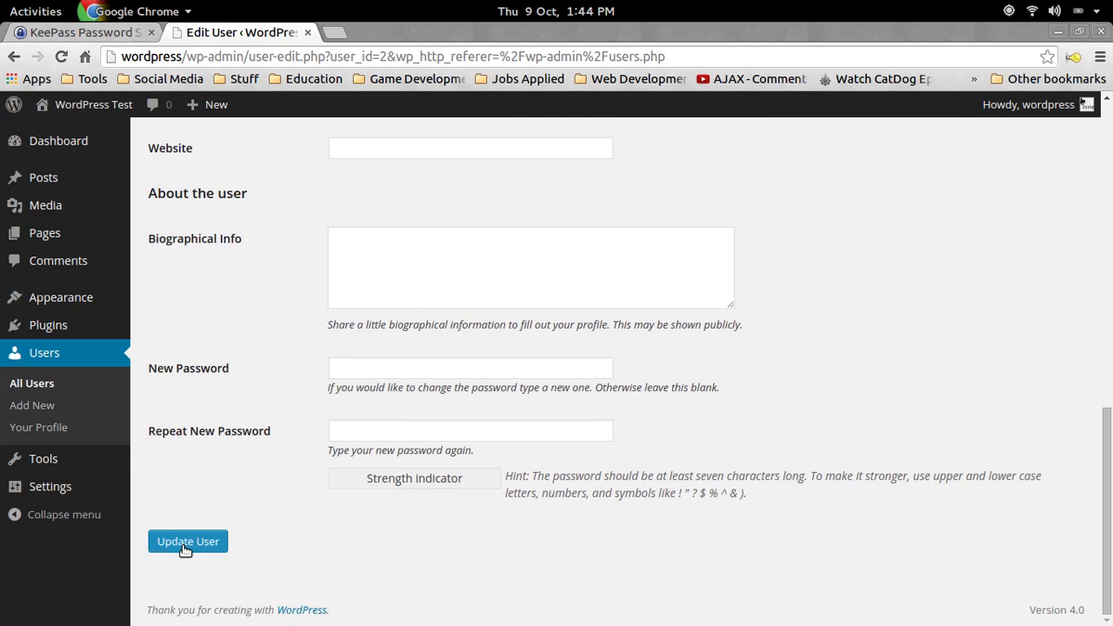
pyautogui.click(153, 541)
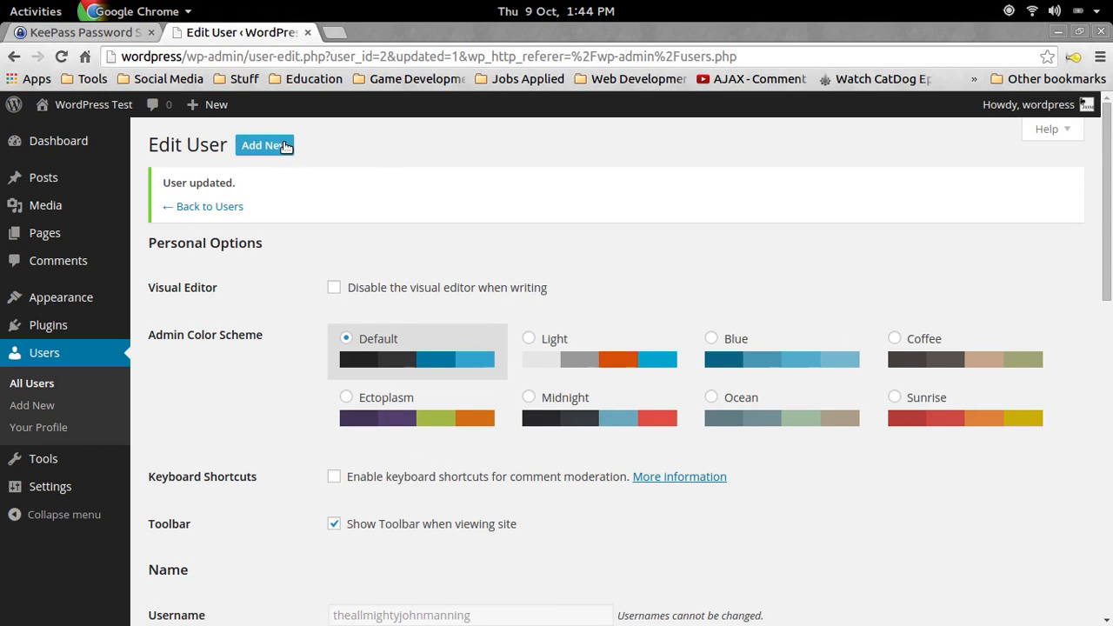
pyautogui.moveTo(1038, 126)
pyautogui.click(980, 185)
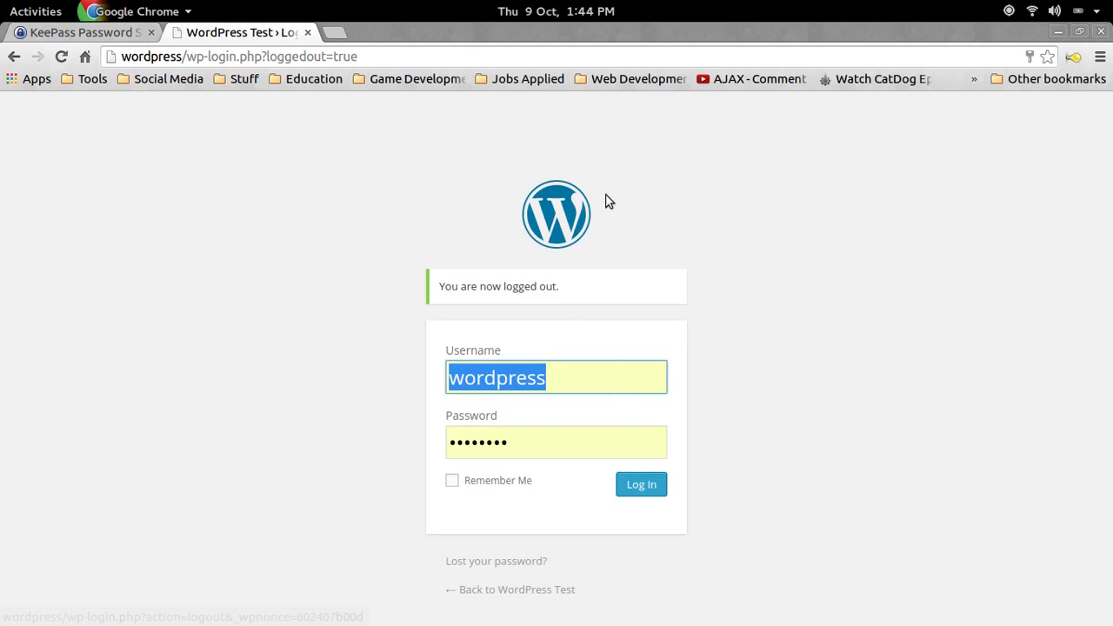
# Replace the login form's username with the new administrator's username
pyautogui.moveTo(539, 380); pyautogui.dragTo(311, 393)
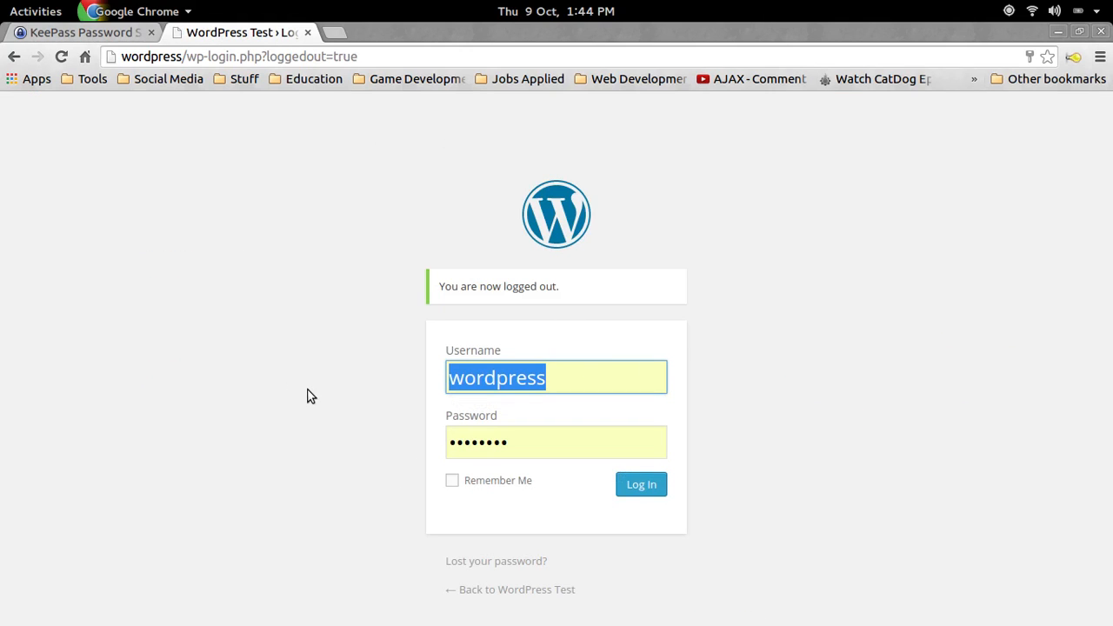
pyautogui.write('theall')
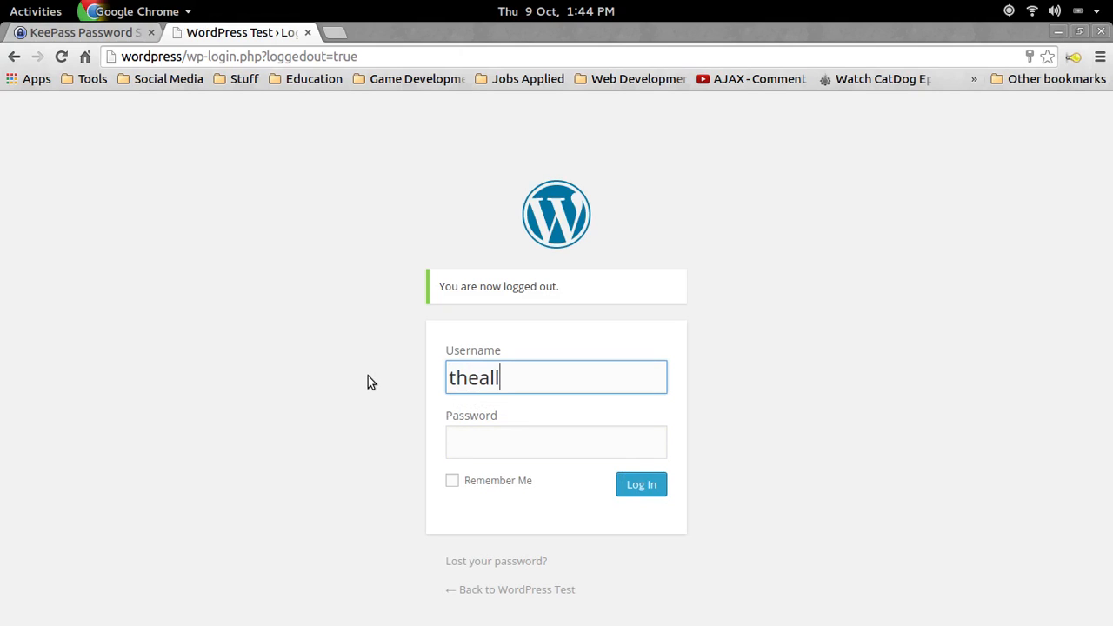
pyautogui.write('mightyjohnmanning')
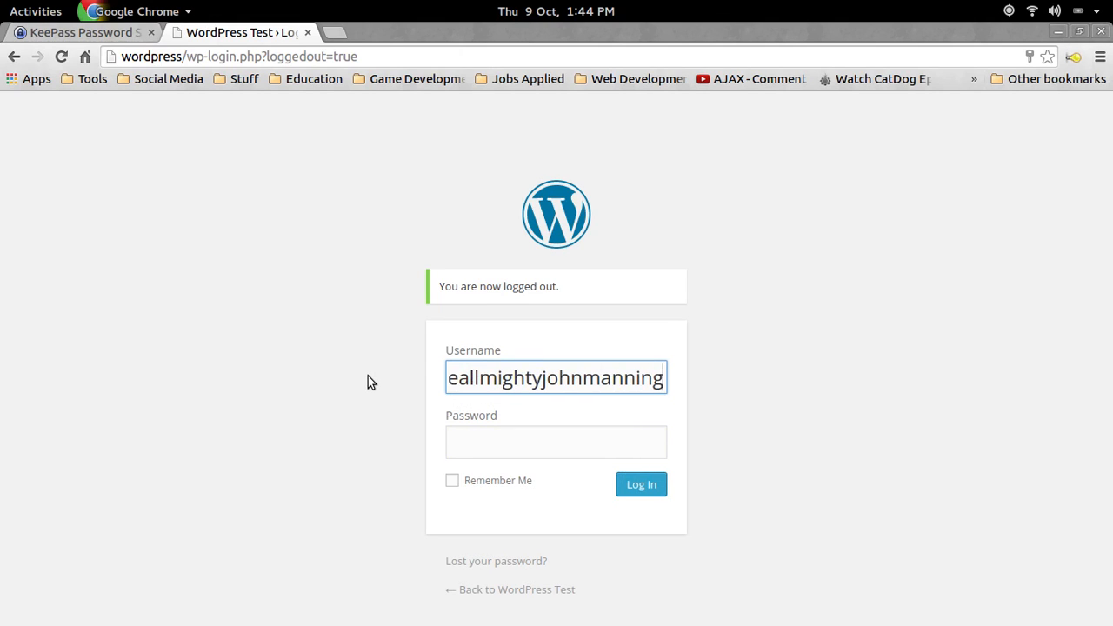
pyautogui.press('Tab')
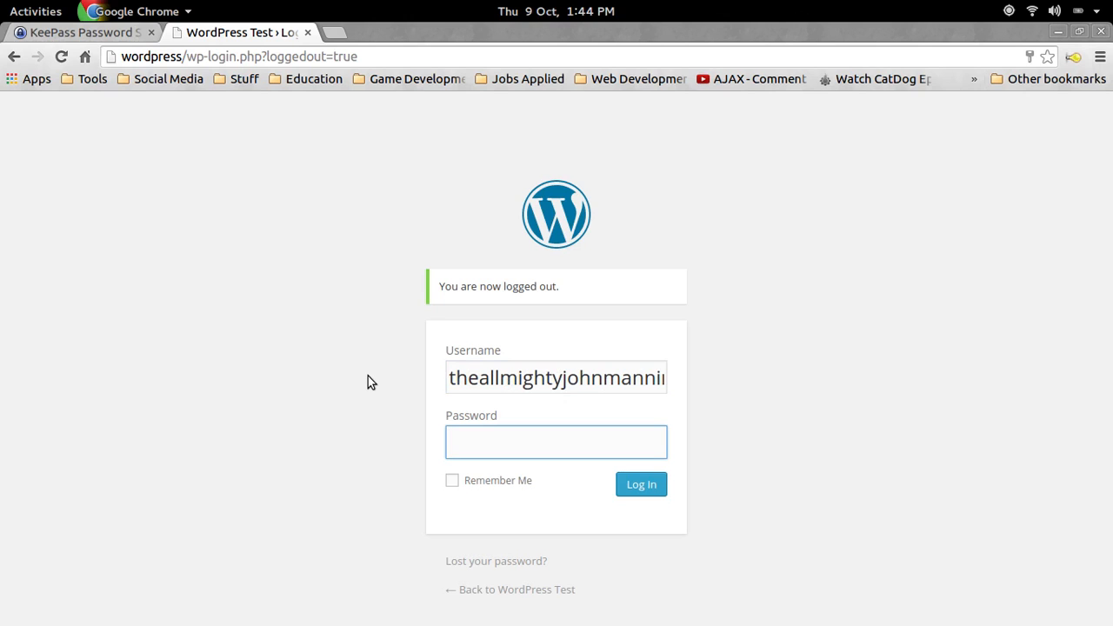
# Paste the WP Admin password from KeePass, log in, and decline Chrome's save prompt
pyautogui.hotkey('alt', 'Tab')
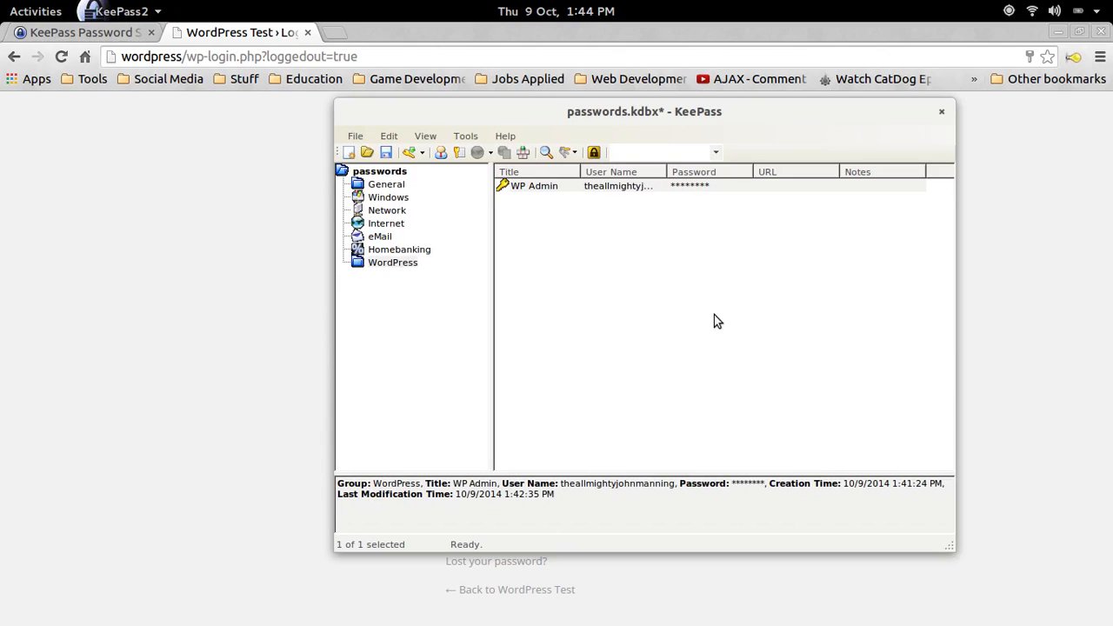
pyautogui.rightClick(550, 186)
pyautogui.click(584, 216)
pyautogui.click(229, 266)
pyautogui.click(513, 445)
pyautogui.hotkey('ctrl', 'v')
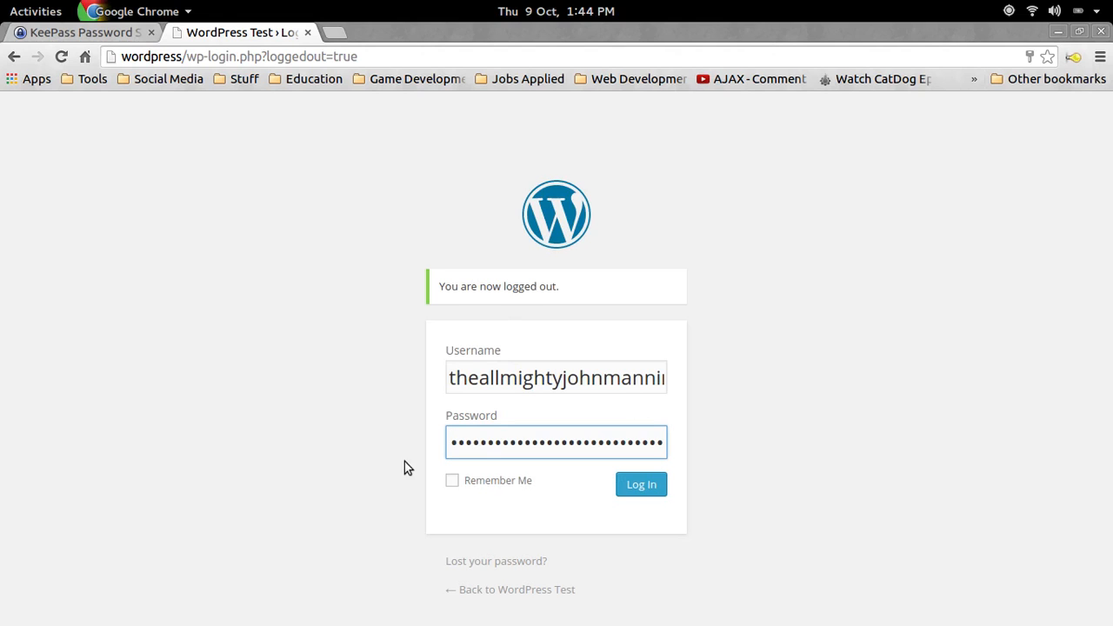
pyautogui.click(661, 485)
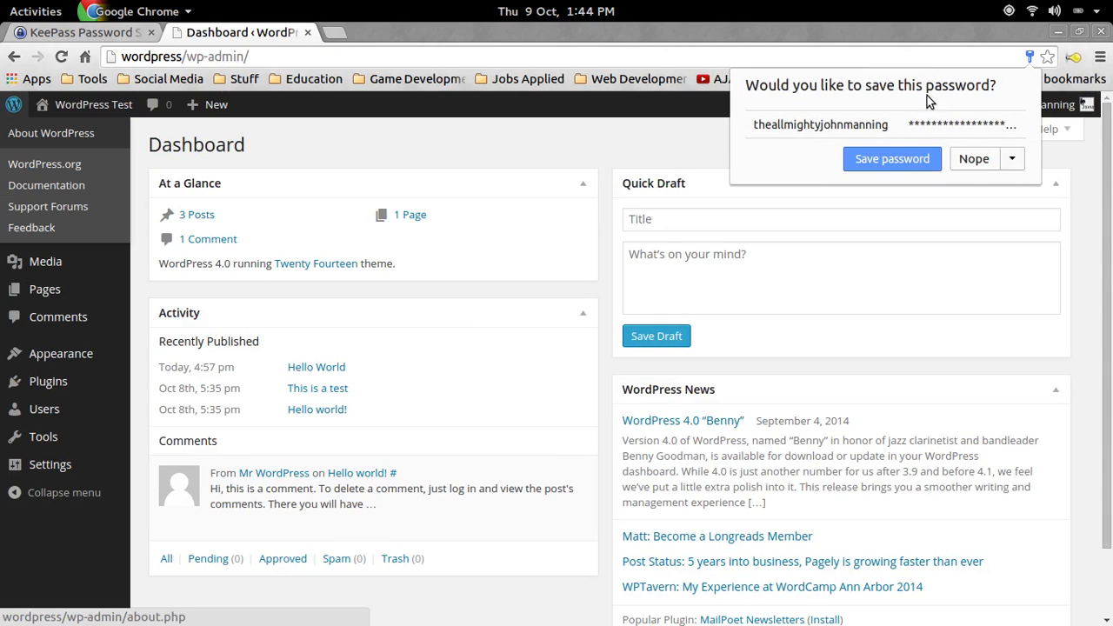
pyautogui.click(974, 159)
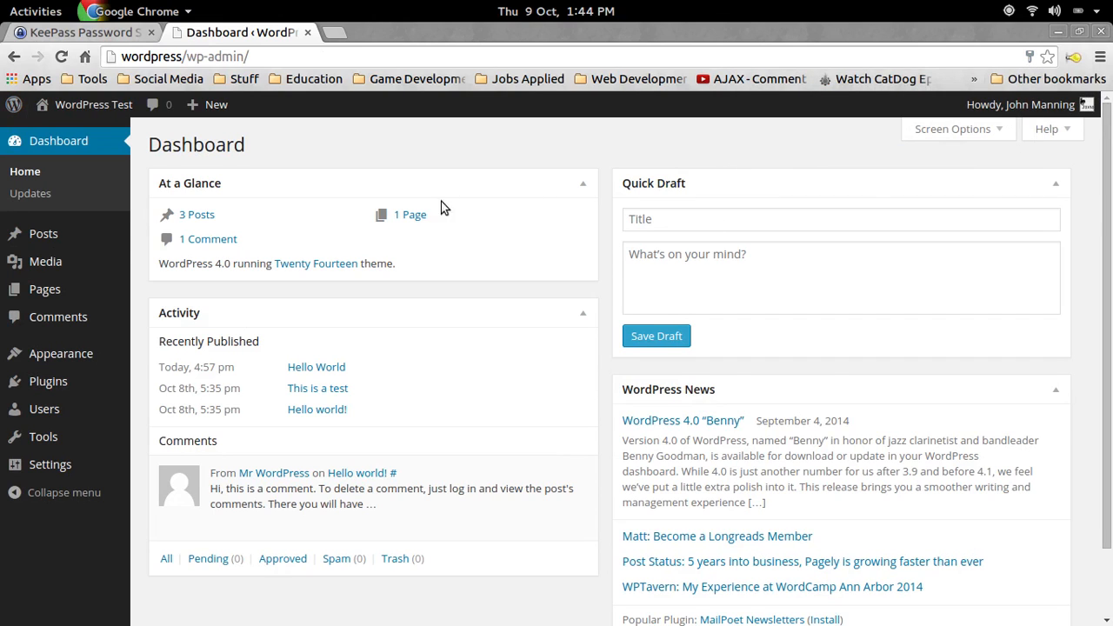
pyautogui.scroll(-1, 565, 217)
pyautogui.scroll(1, 354, 337)
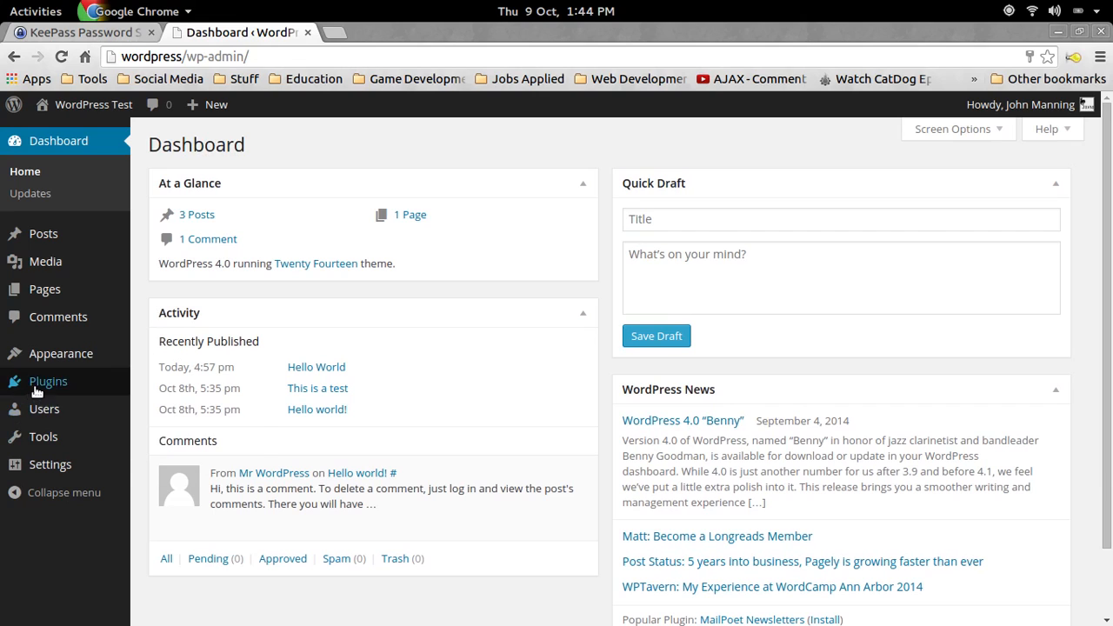
# Delete the 'wordpress' user, attributing all its content to the new administrator
pyautogui.click(168, 414)
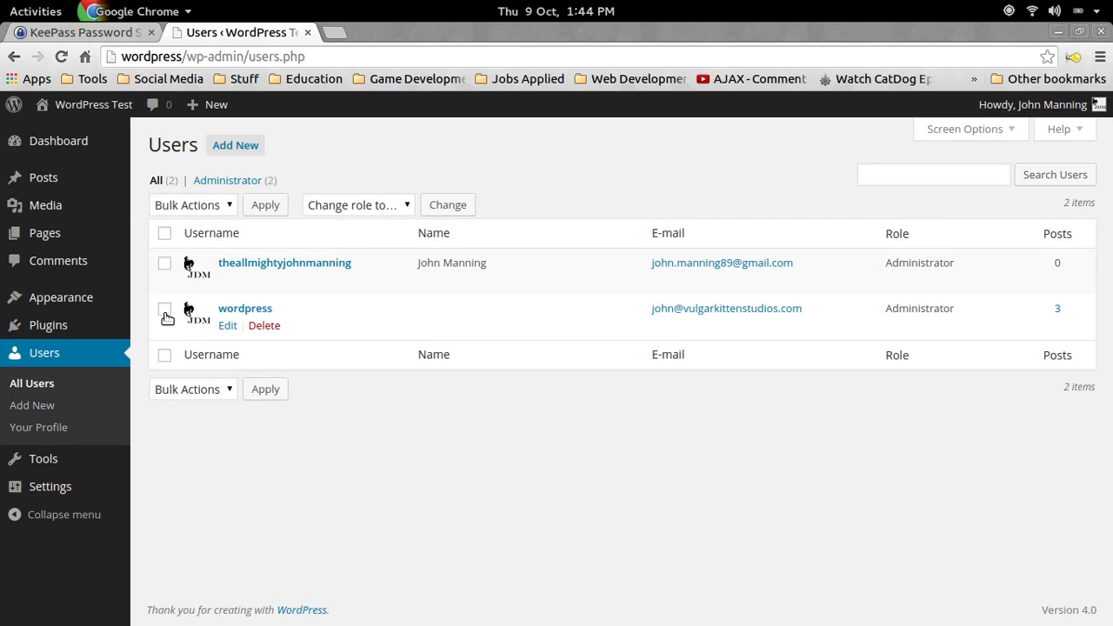
pyautogui.click(264, 326)
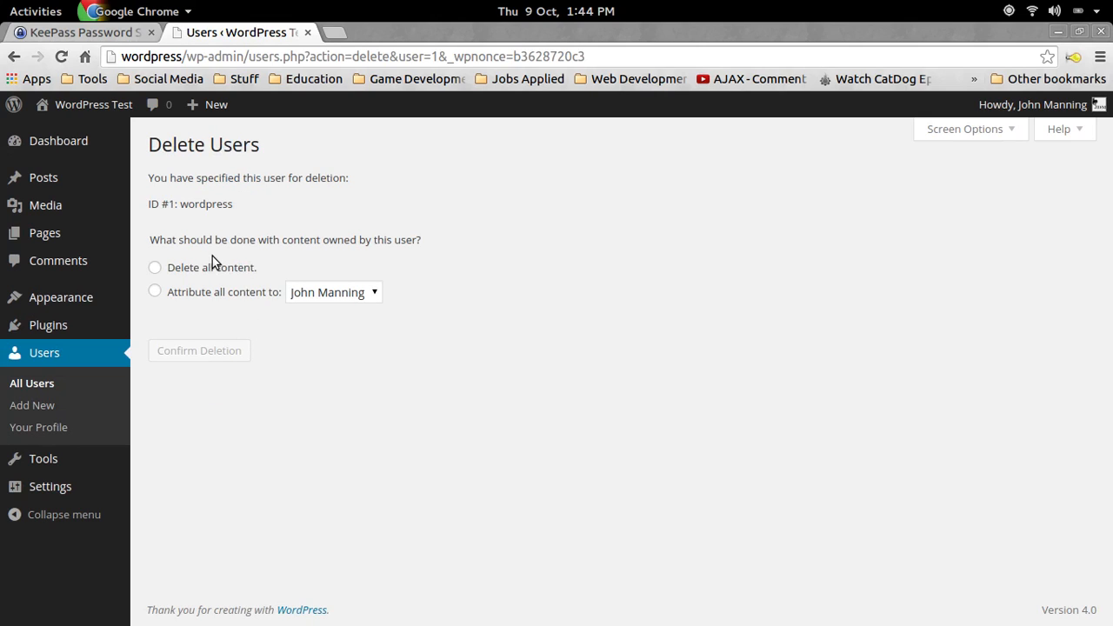
pyautogui.click(154, 292)
pyautogui.click(355, 292)
pyautogui.click(376, 294)
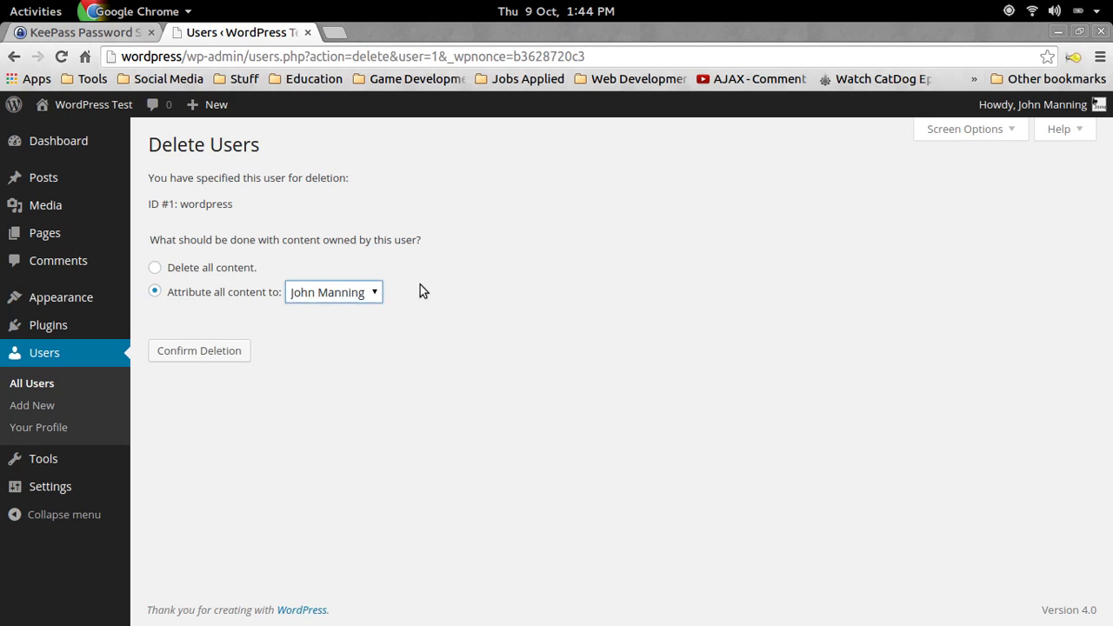
pyautogui.click(200, 351)
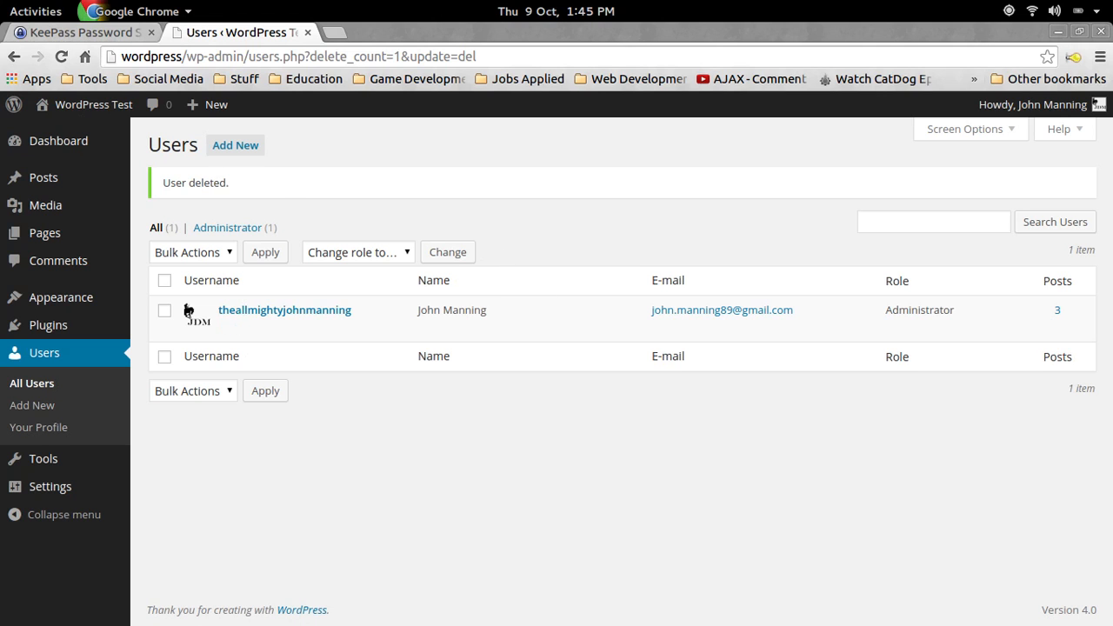
# Move the SimpleScreenRecorder window to the right side over the WordPress Users page
pyautogui.moveTo(454, 80); pyautogui.dragTo(848, 87)
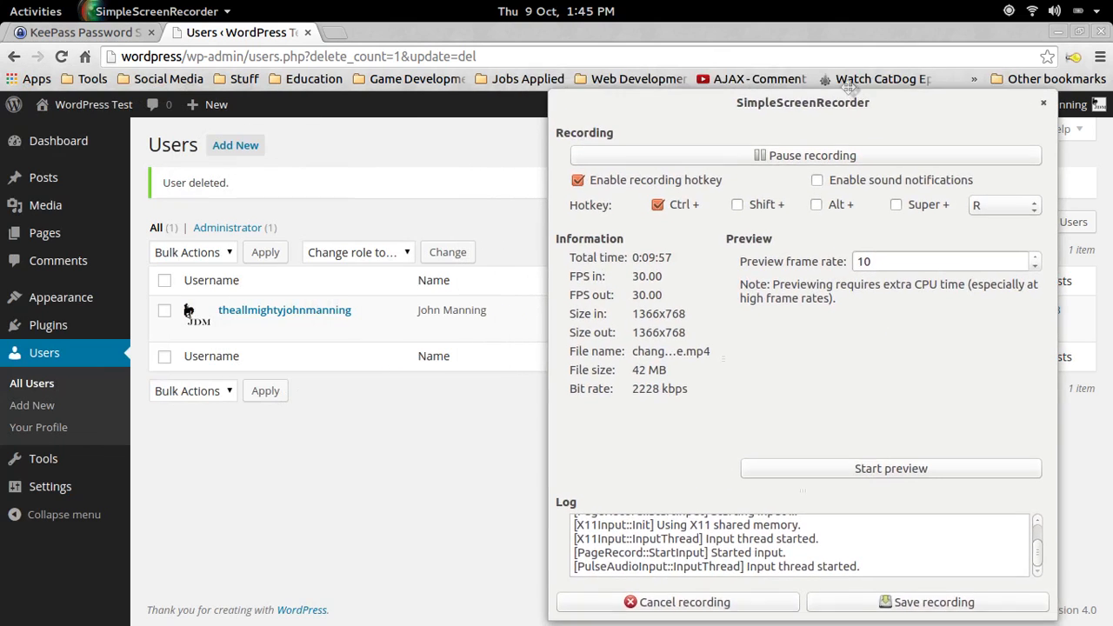